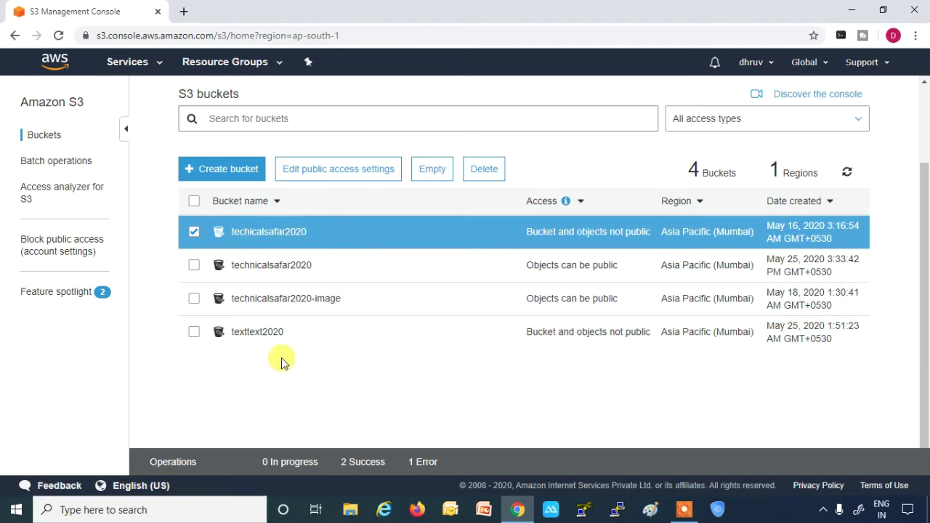
Check the overview of the texttext2020 bucket and return to the bucket list
click(242, 335)
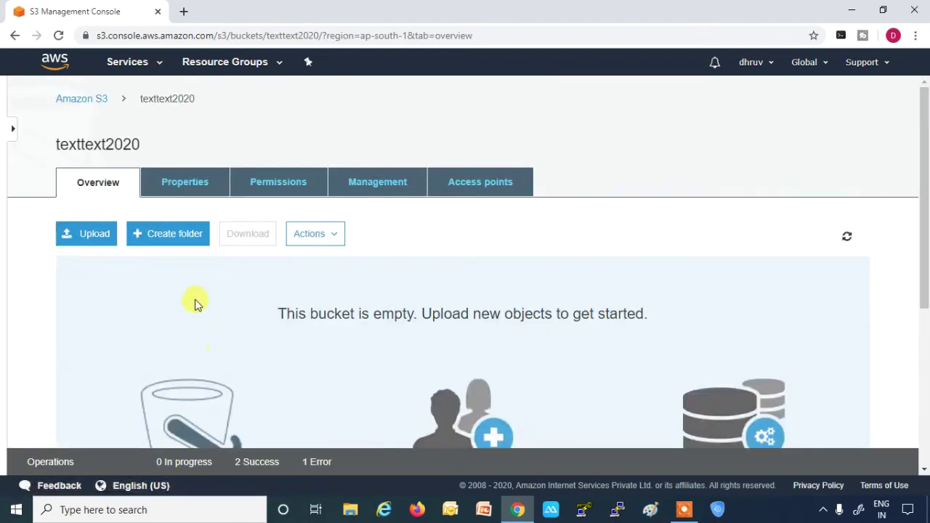
click(89, 100)
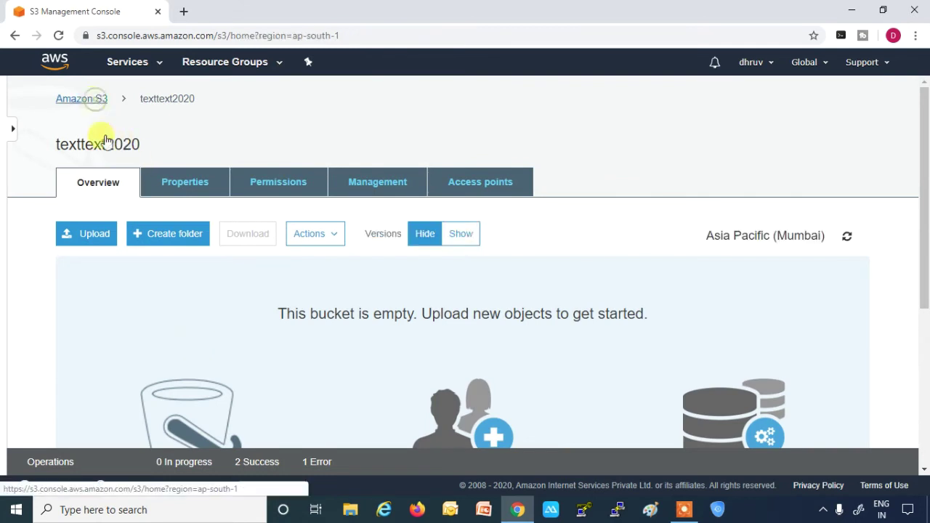
scroll(294, 362, down, 3)
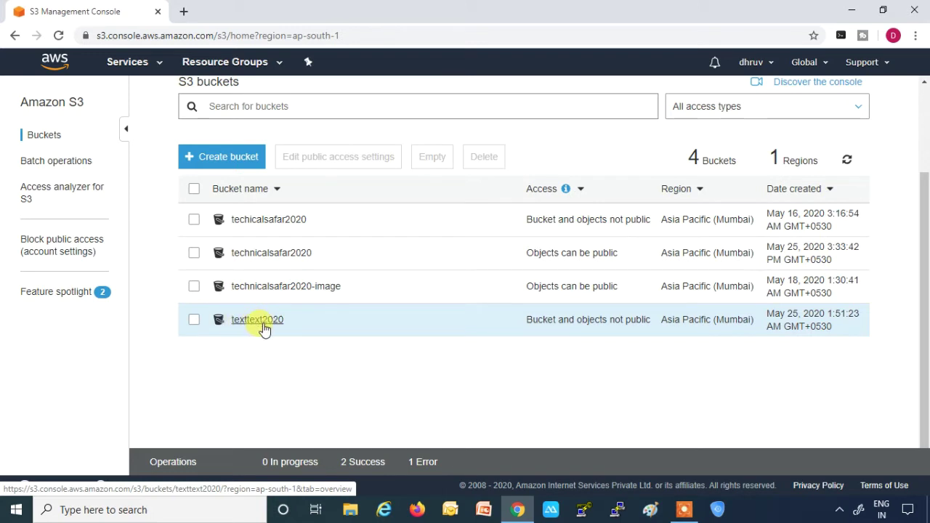
Open the server access logging settings of the texttext2020 bucket
click(255, 324)
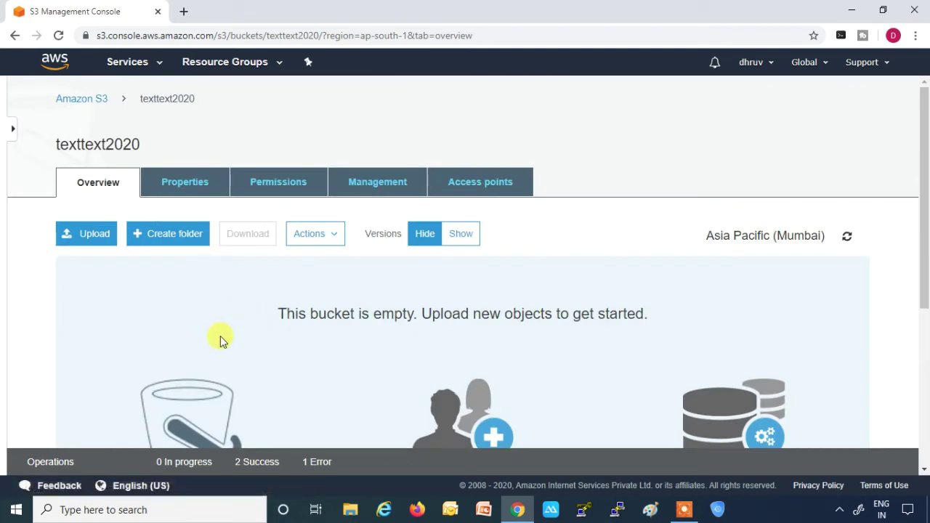
click(186, 188)
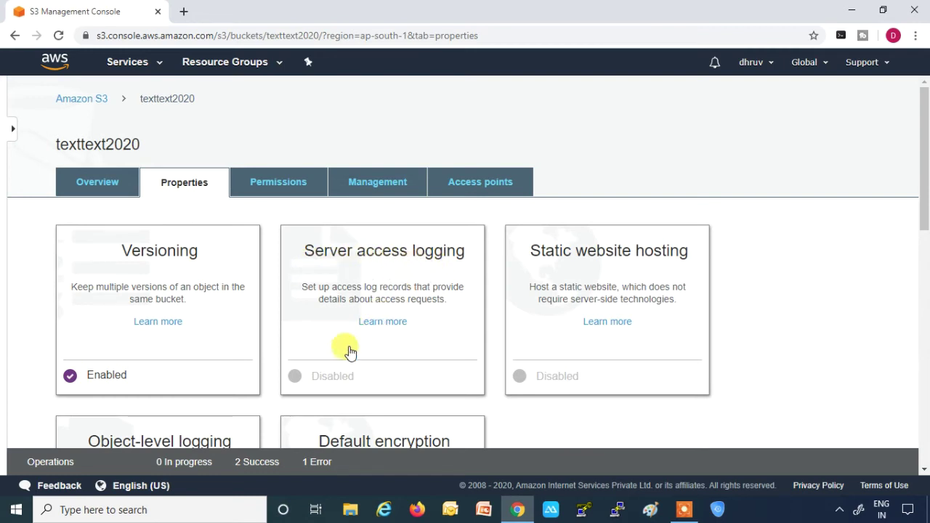
click(343, 384)
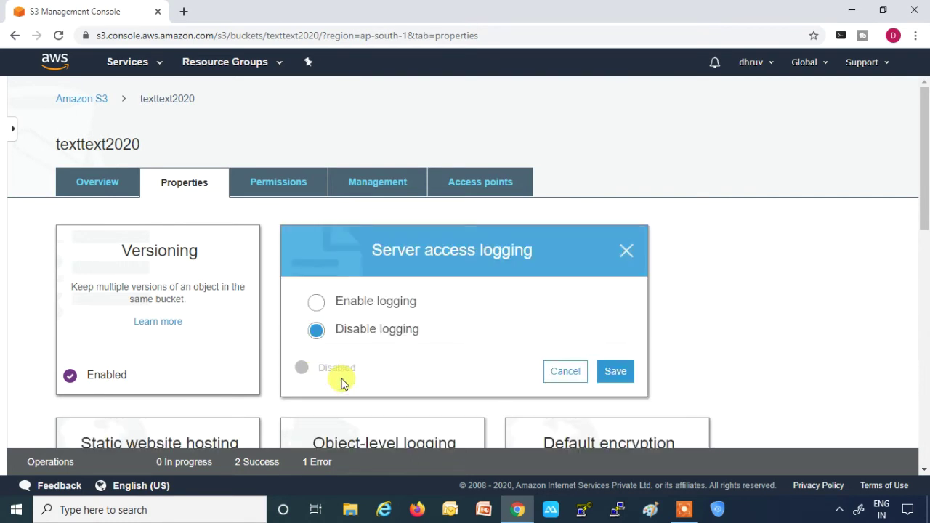
Enable server access logging with technicalsafar2020-image as the target bucket, leaving the target prefix empty, and save
click(360, 309)
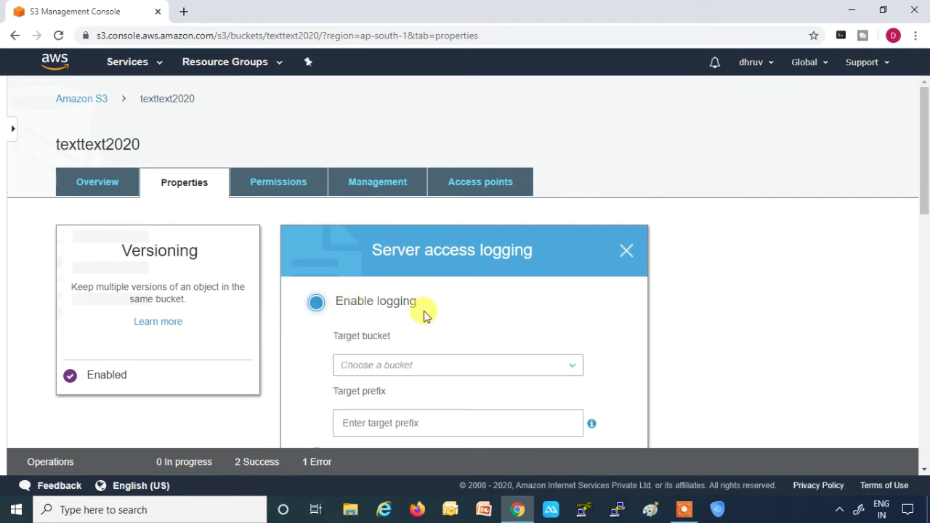
scroll(424, 317, down, 2)
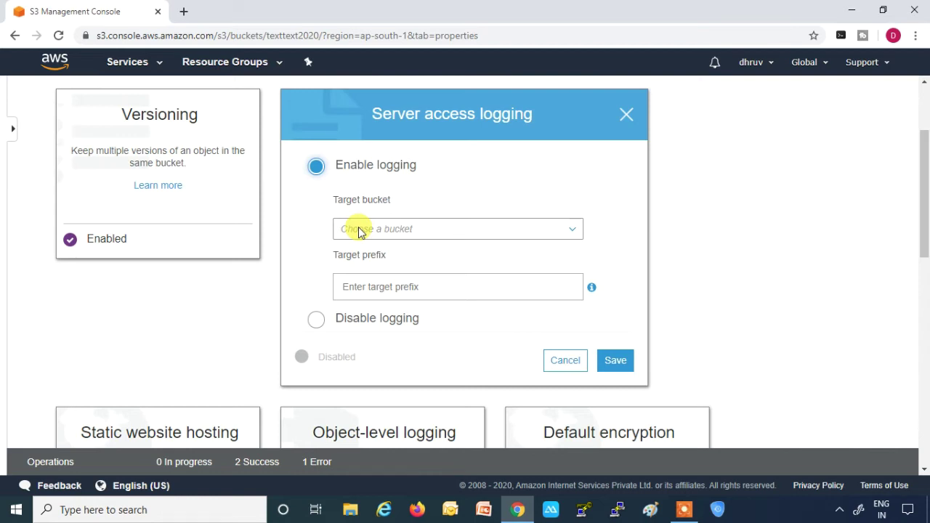
scroll(317, 229, up, 3)
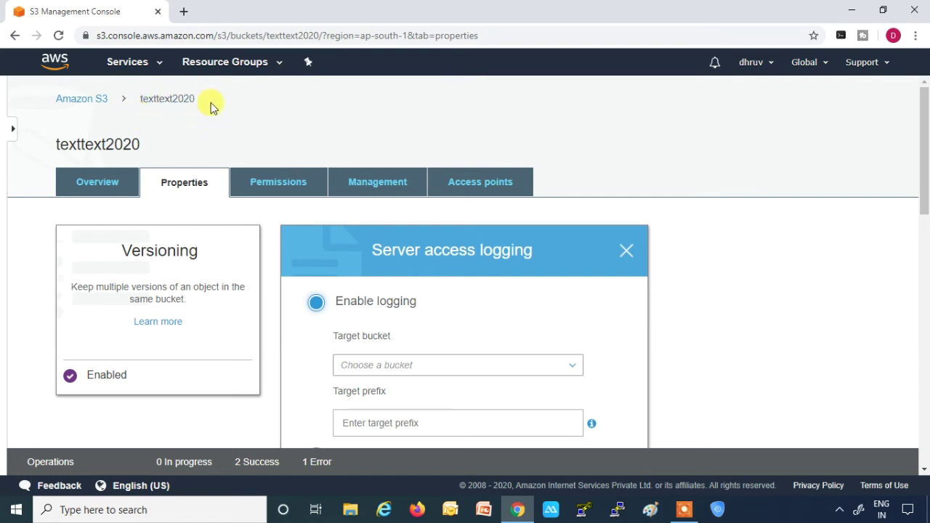
scroll(319, 232, down, 2)
click(413, 238)
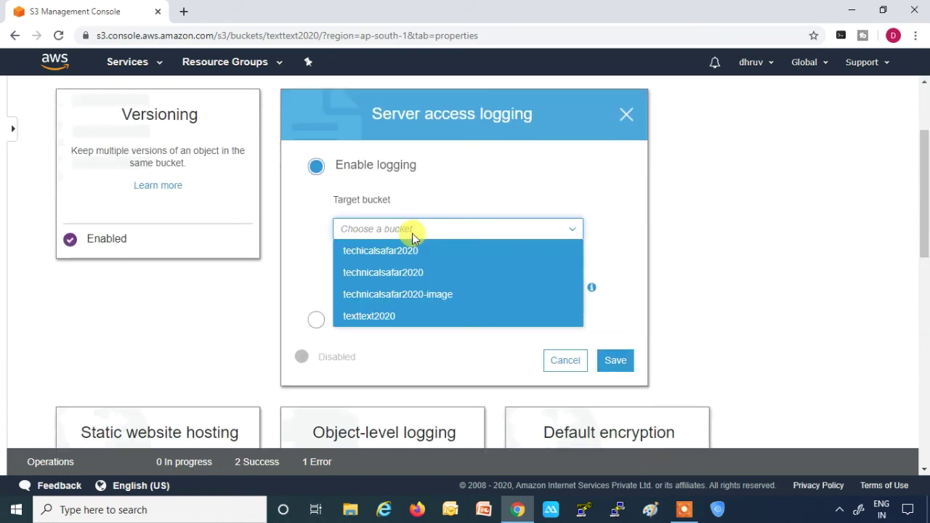
click(421, 294)
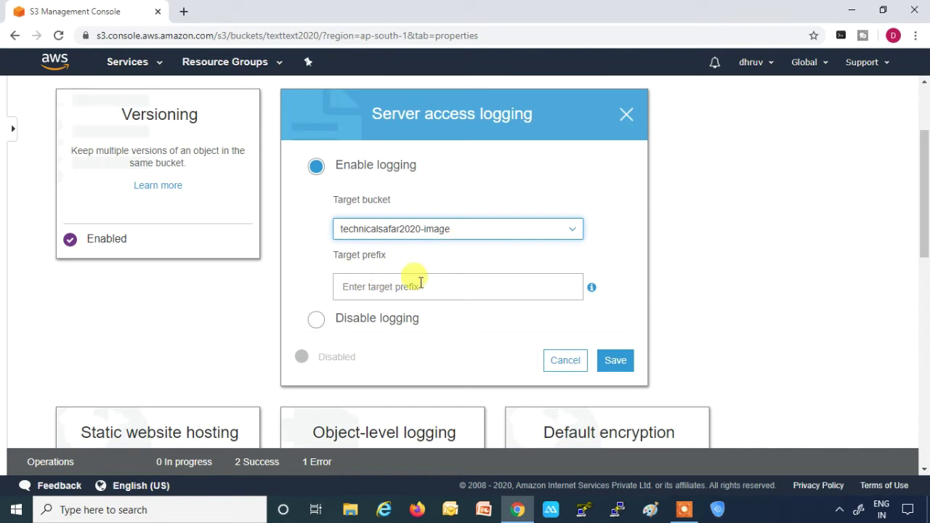
click(621, 367)
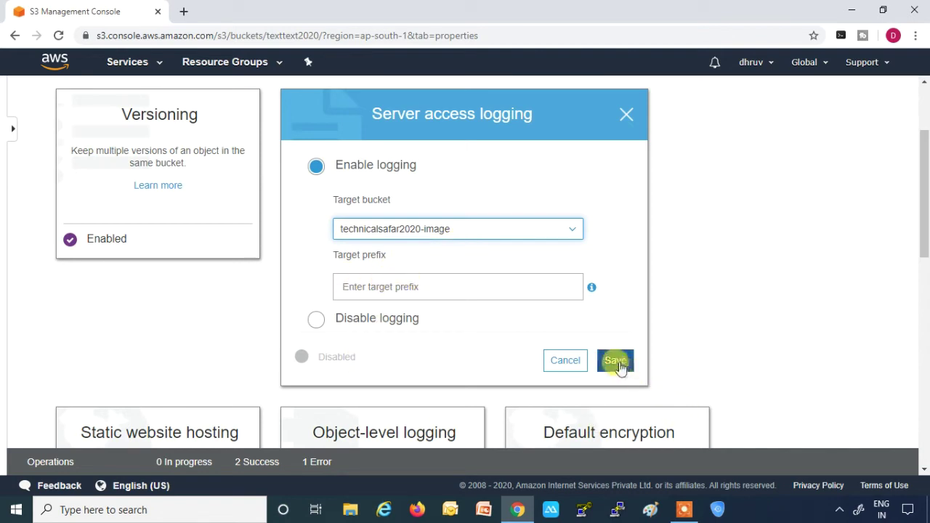
click(620, 367)
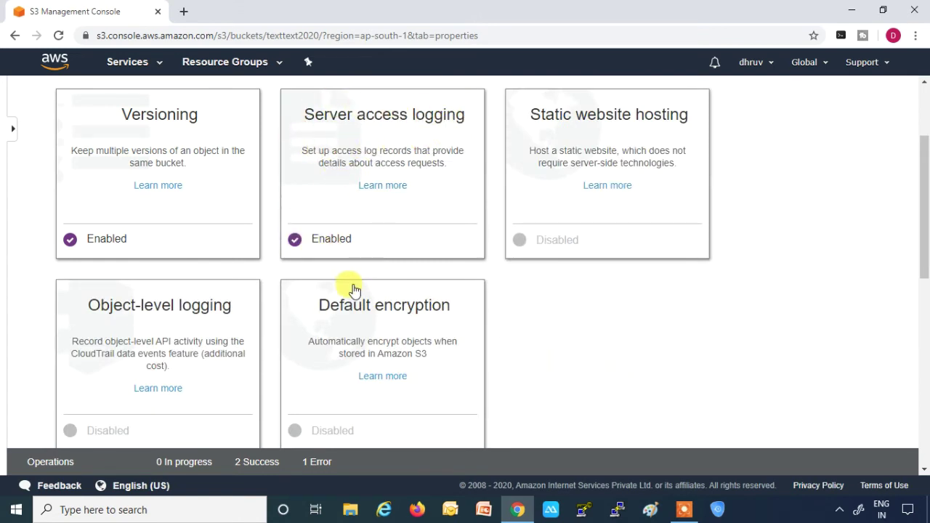
Return to the bucket list and reopen the properties of the texttext2020 bucket
scroll(244, 317, up, 2)
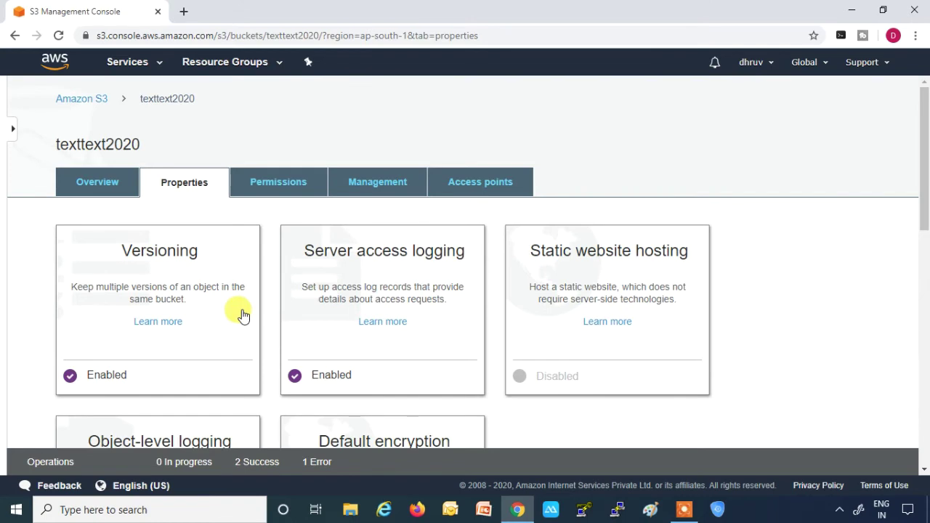
click(88, 103)
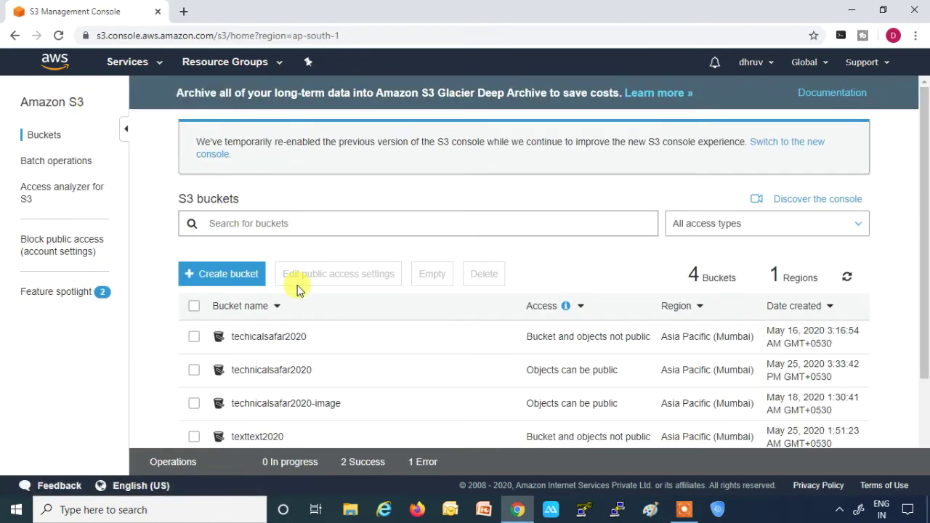
scroll(298, 285, down, 2)
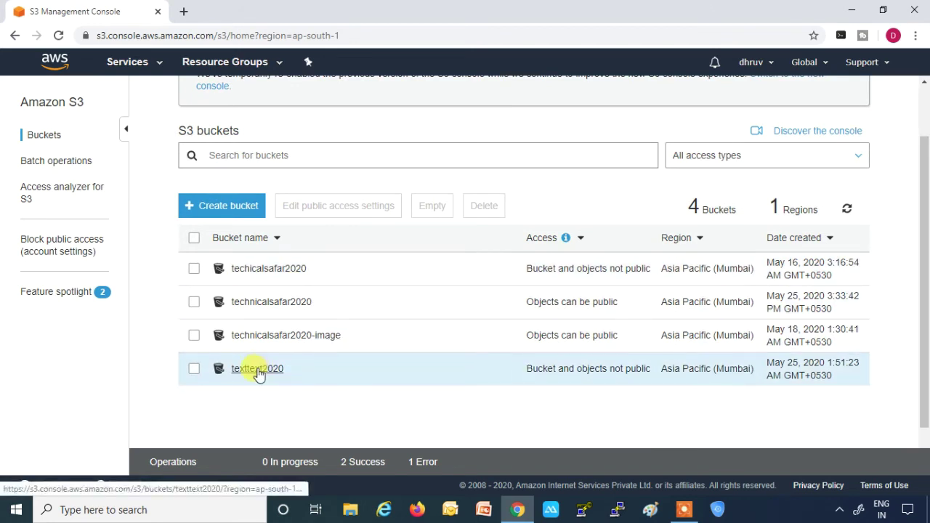
click(258, 369)
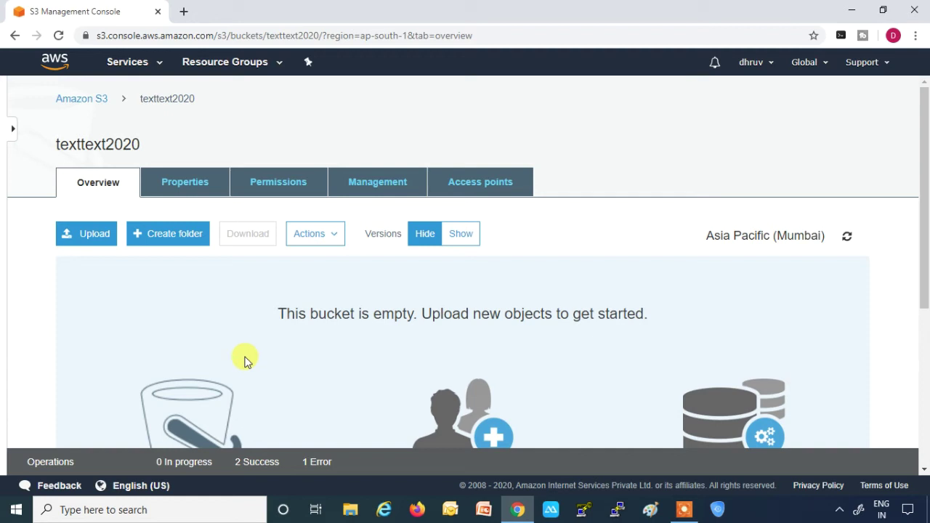
click(166, 184)
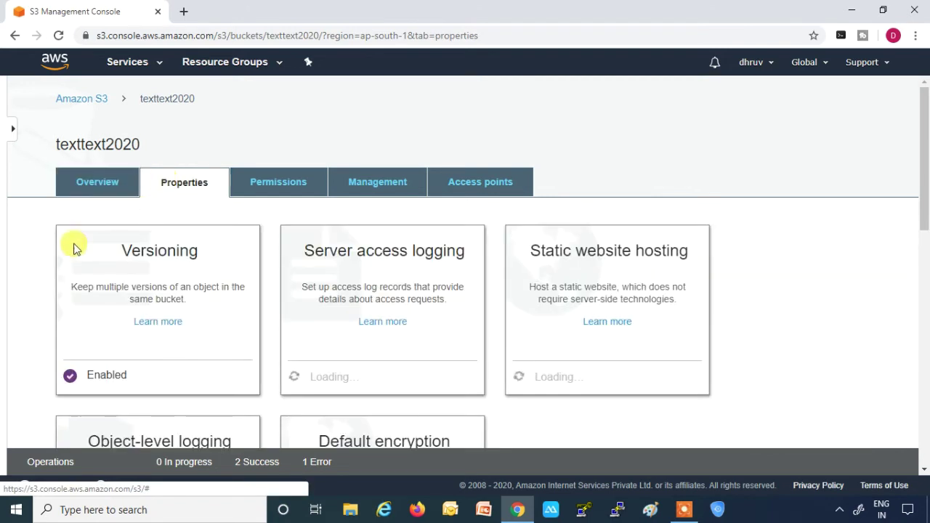
Try to suspend versioning on the texttext2020 bucket, and close the versioning settings
click(119, 379)
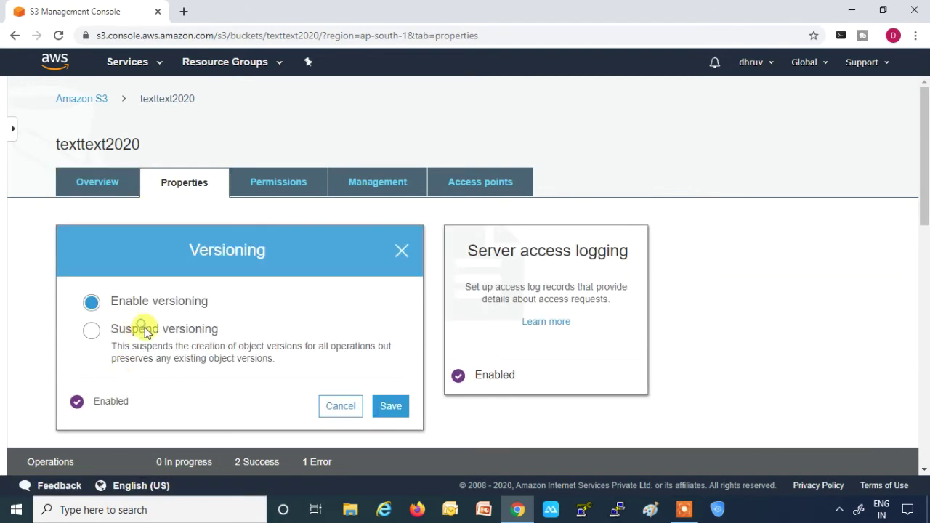
click(143, 329)
click(389, 405)
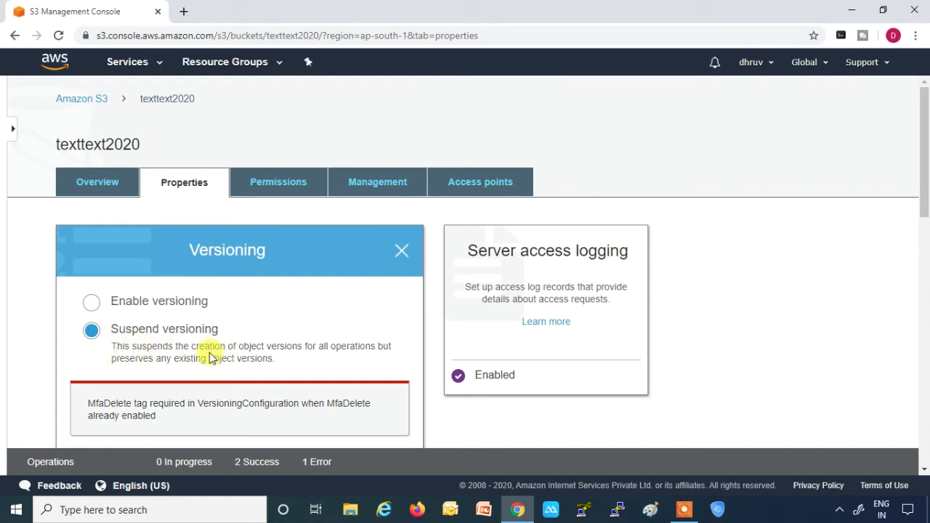
click(402, 258)
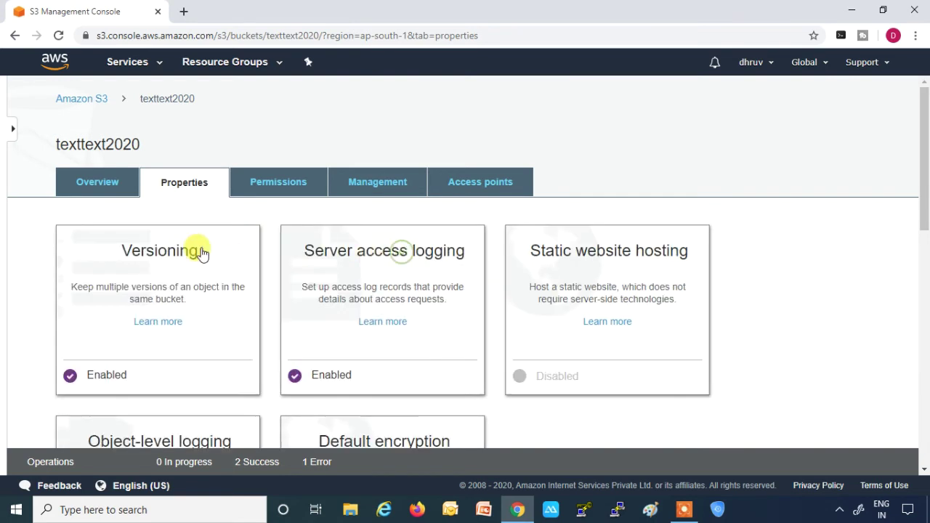
Start an upload to the texttext2020 bucket and add TechnicalSafar.jpg from the Downloads folder
click(102, 183)
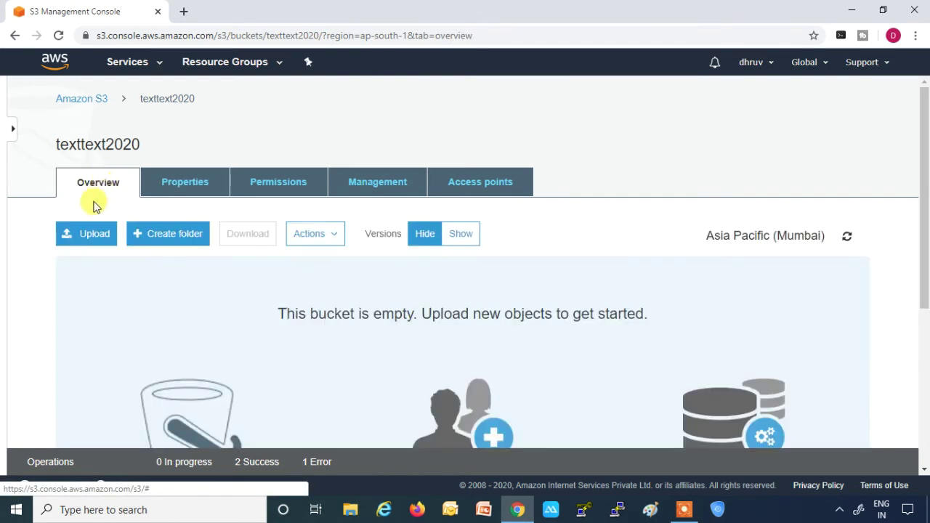
click(93, 234)
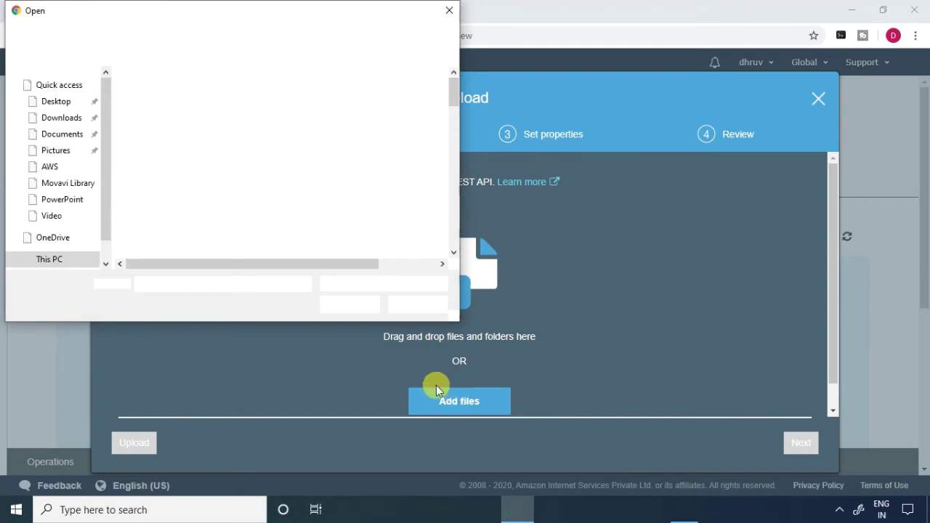
scroll(58, 175, down, 4)
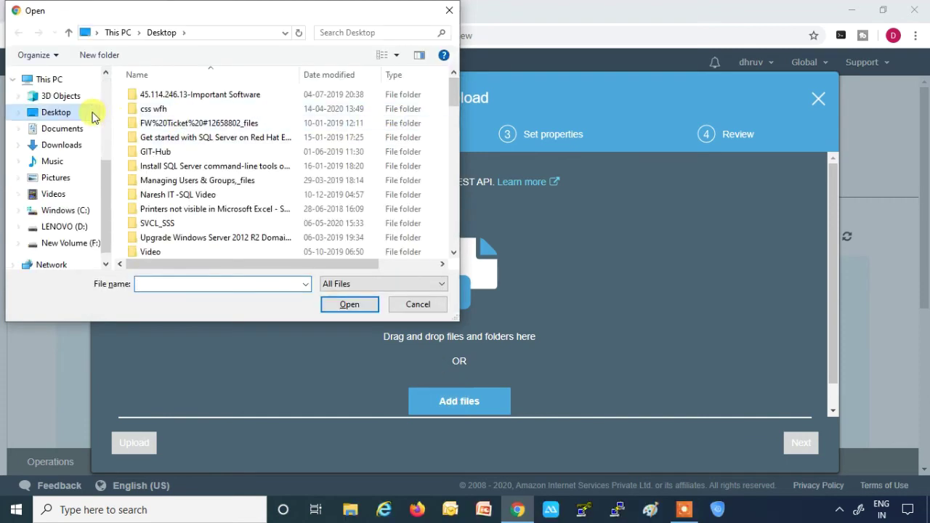
click(62, 145)
drag(446, 94, 460, 202)
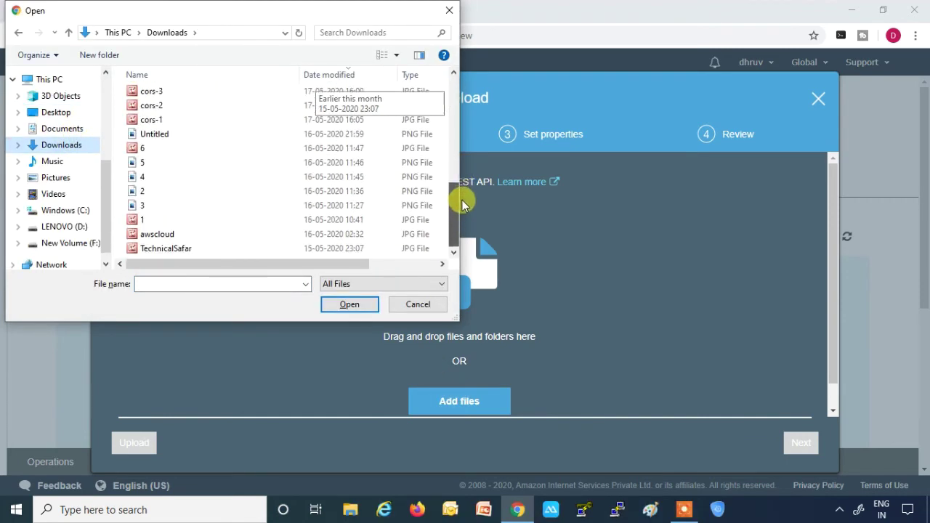
click(185, 249)
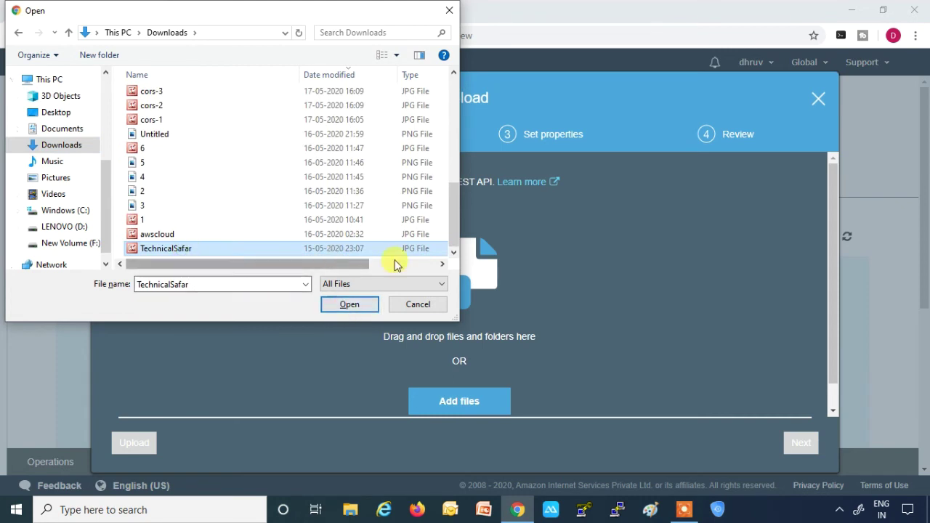
click(349, 305)
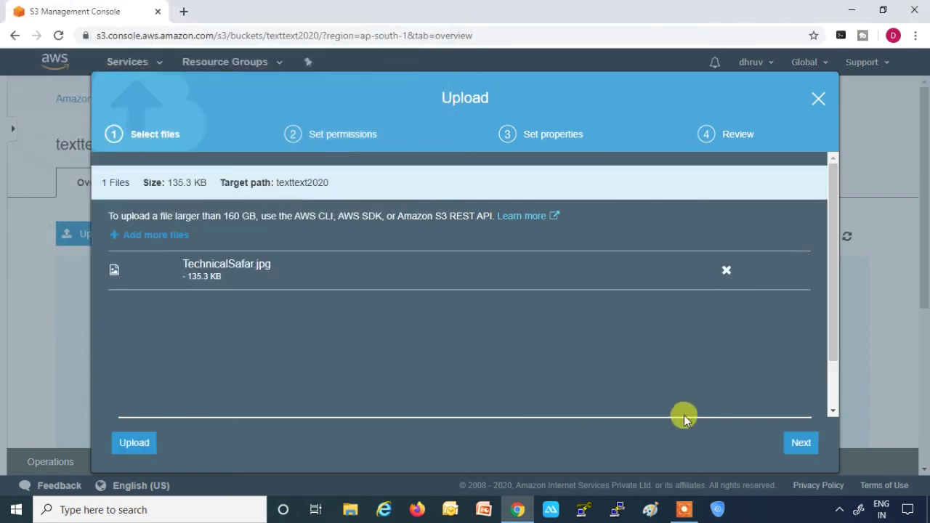
Upload TechnicalSafar.jpg with the default permissions and the Standard storage class
click(792, 441)
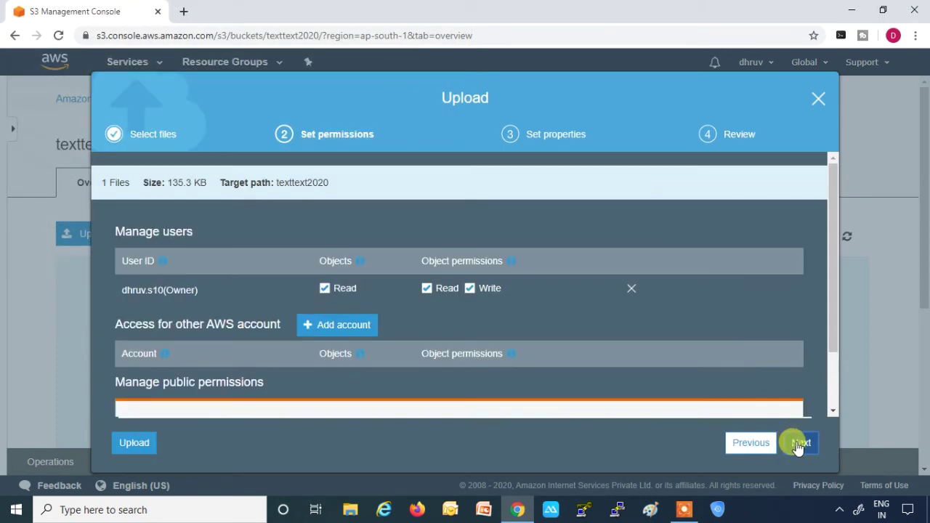
click(797, 445)
click(797, 445)
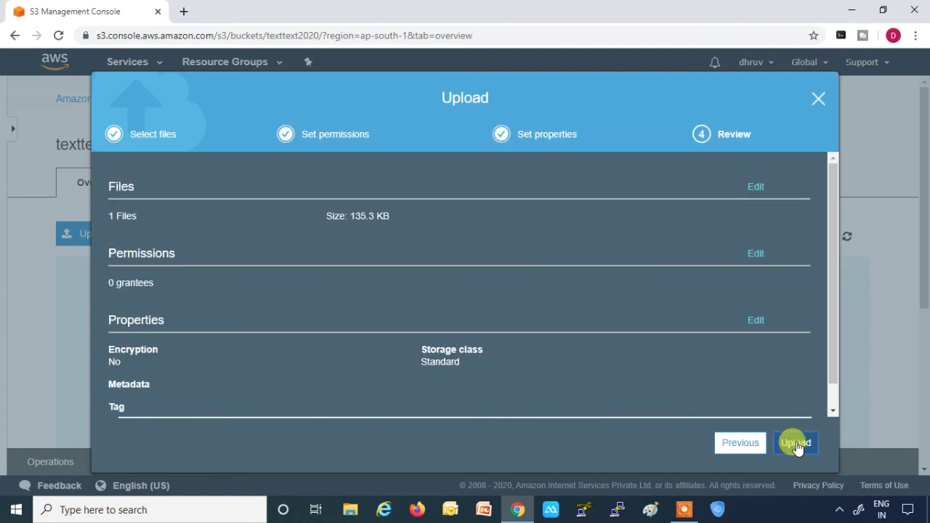
click(796, 443)
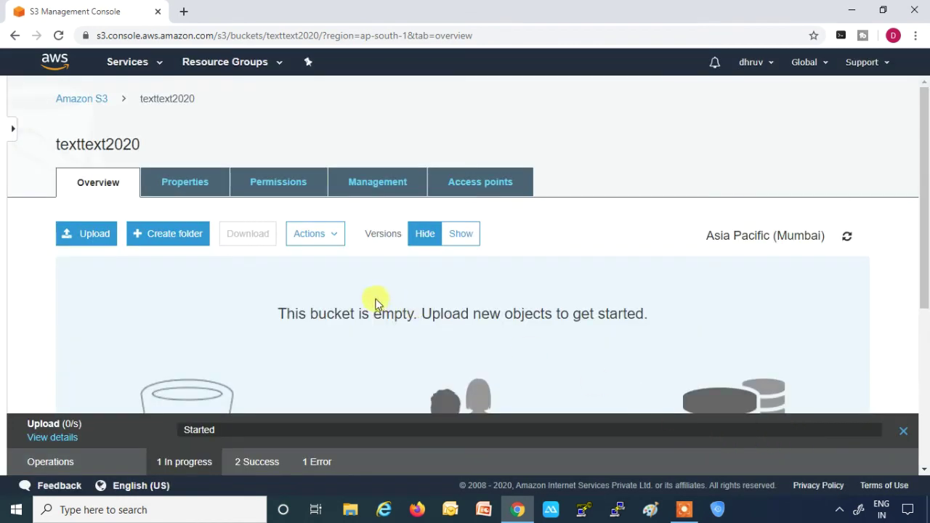
Start another upload to the bucket and add awscloud.jpg from the Downloads folder
click(77, 271)
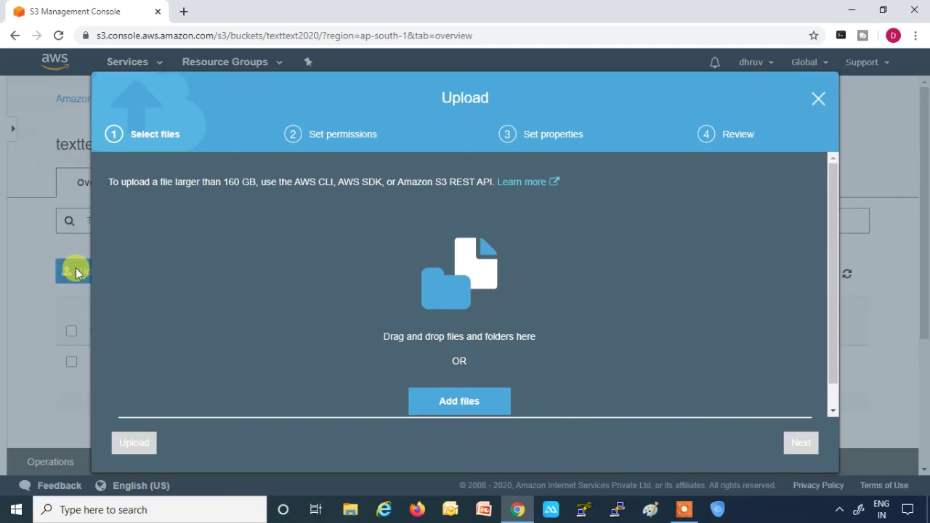
click(470, 404)
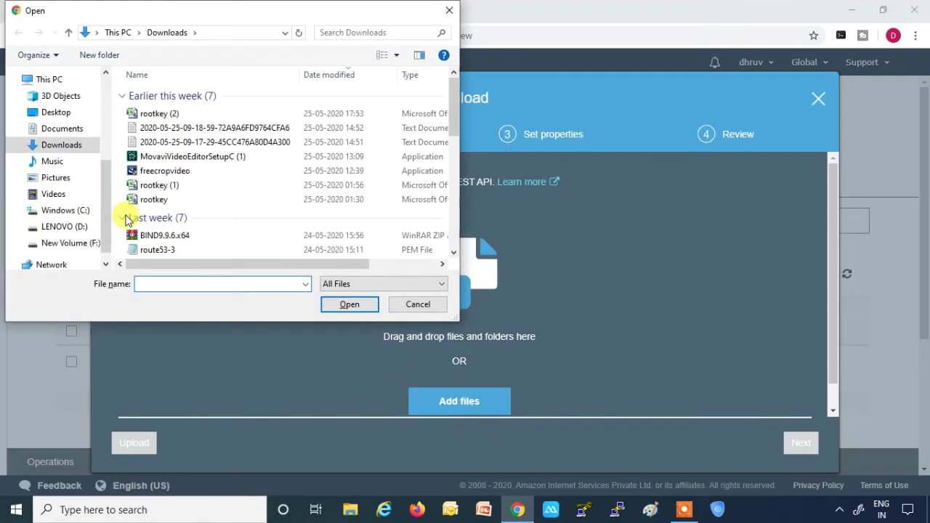
drag(453, 118, 467, 233)
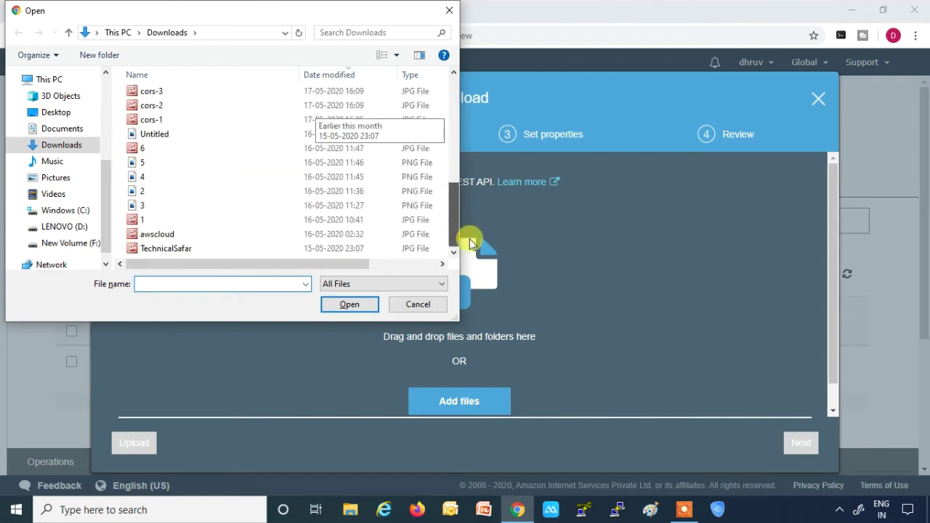
click(165, 233)
click(349, 303)
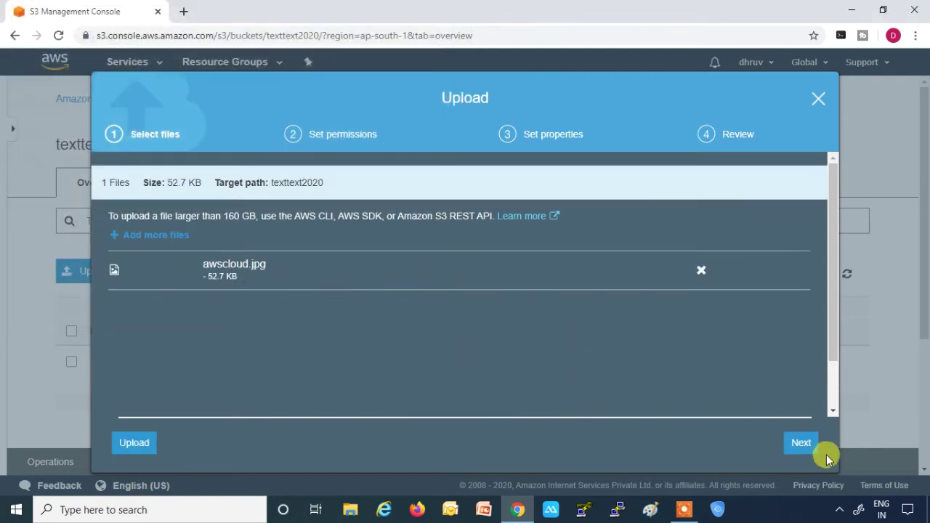
Upload awscloud.jpg with the default permissions, no encryption and the Standard storage class
click(805, 446)
click(801, 450)
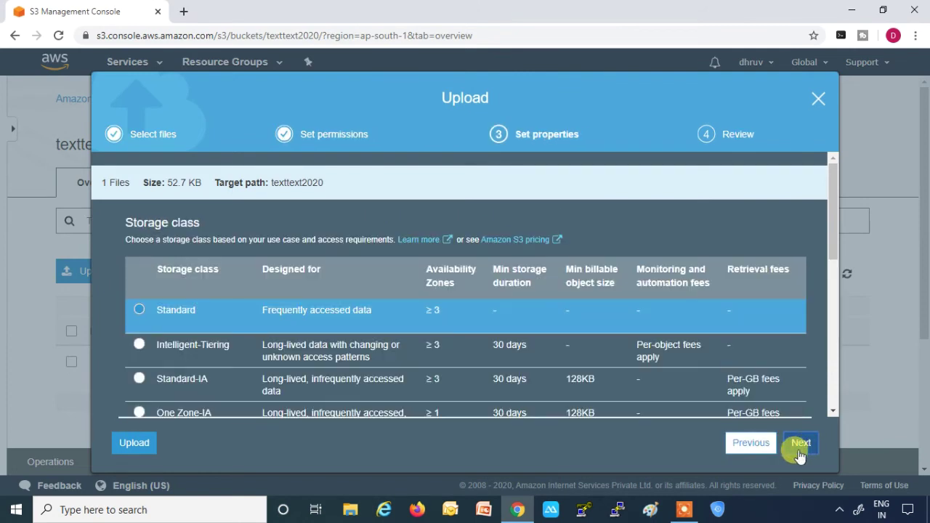
click(800, 445)
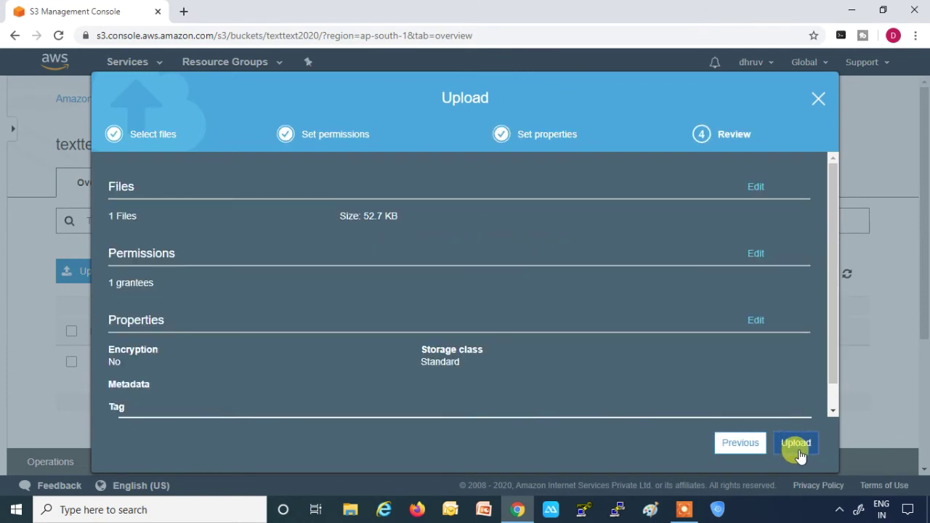
click(796, 446)
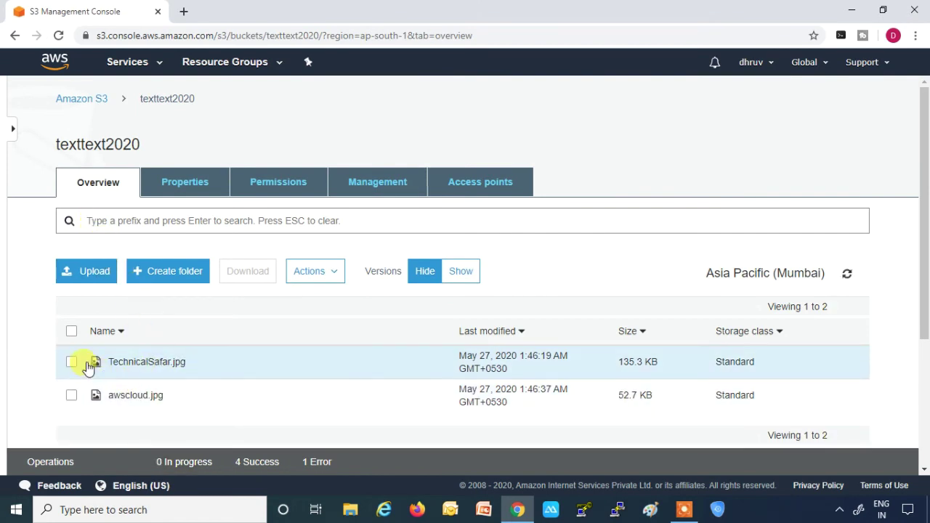
Delete TechnicalSafar.jpg from the texttext2020 bucket
click(71, 363)
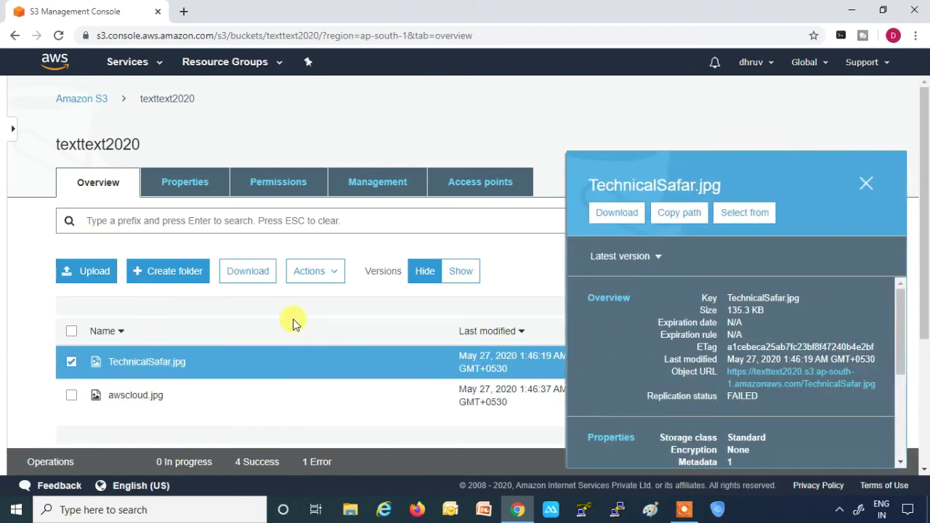
right_click(308, 358)
scroll(313, 356, down, 2)
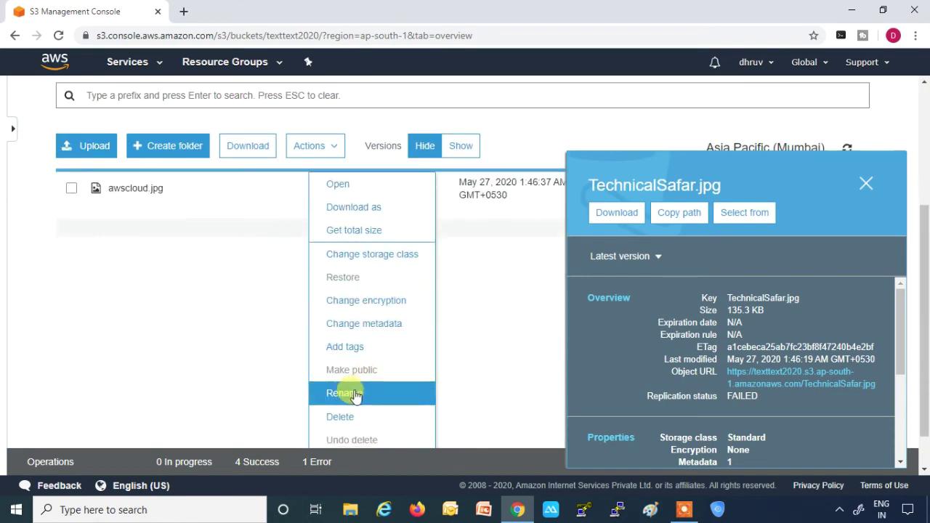
click(357, 416)
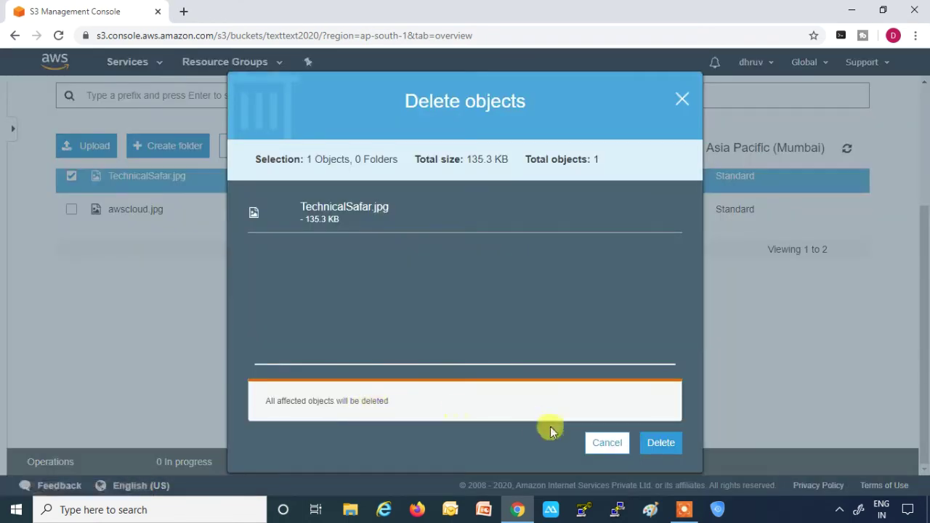
click(650, 441)
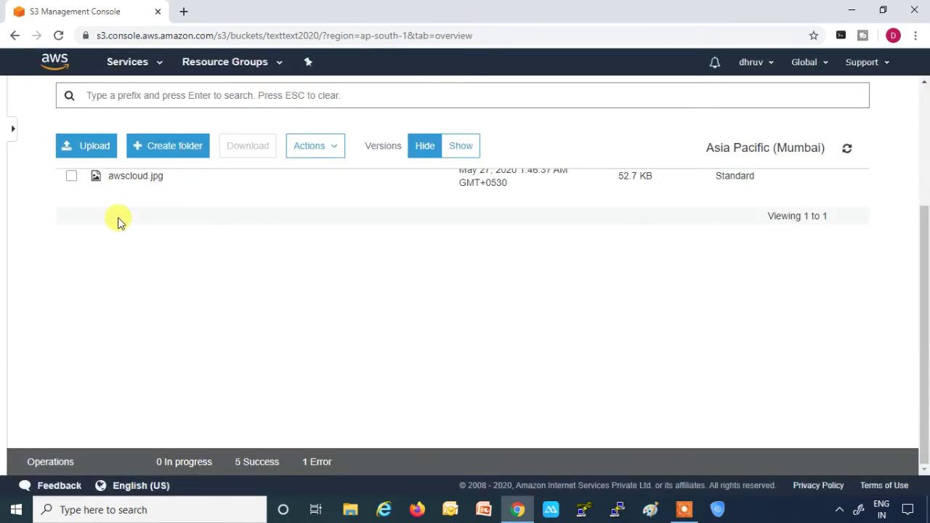
Rename awscloud.jpg in the bucket as xyz.jpg
click(125, 188)
right_click(125, 188)
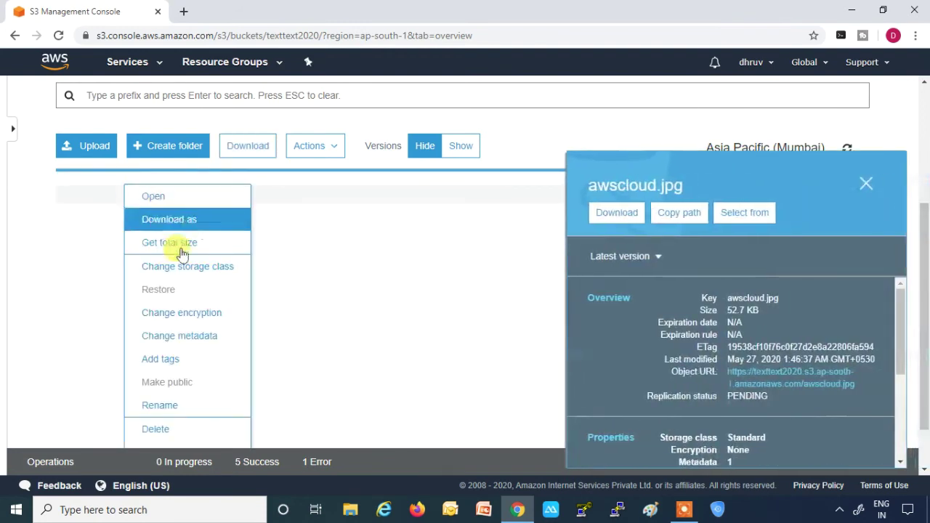
scroll(182, 301, down, 1)
click(183, 347)
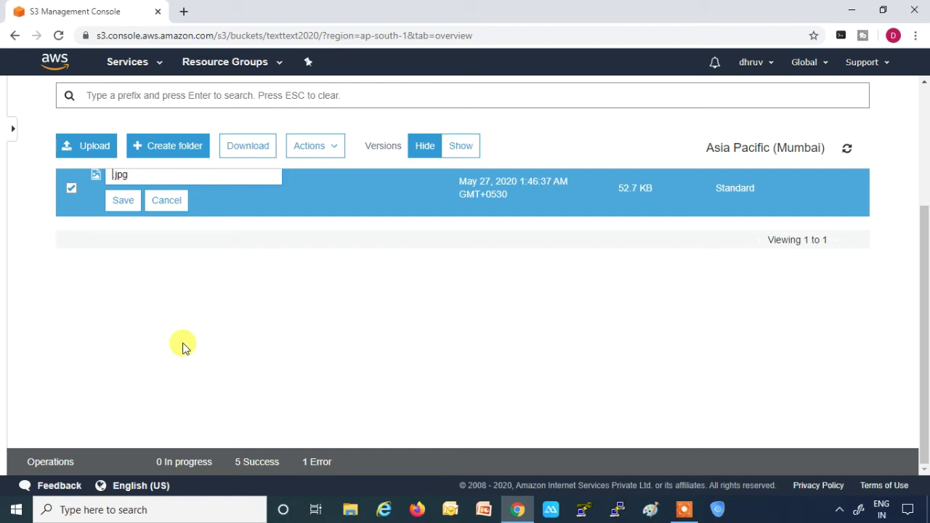
text(xyz)
key(Return)
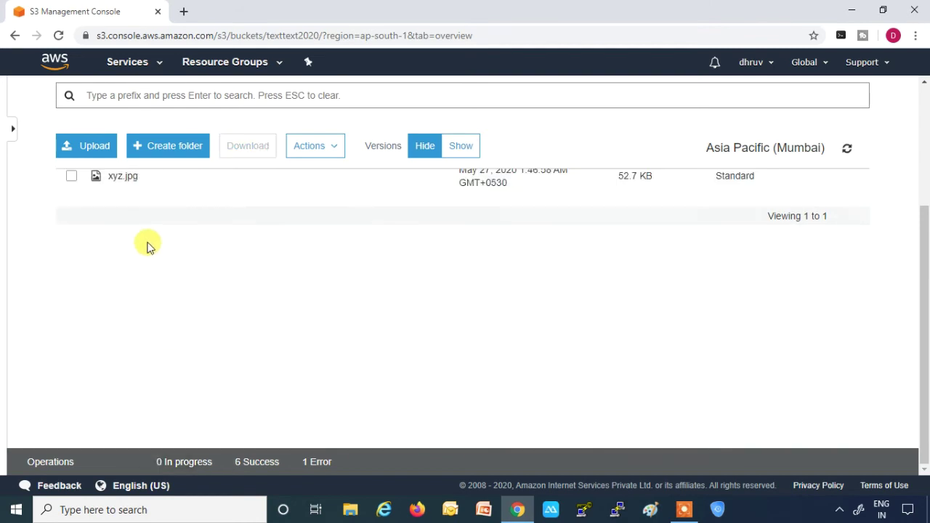
Delete xyz.jpg from the texttext2020 bucket
click(69, 178)
click(313, 145)
click(280, 379)
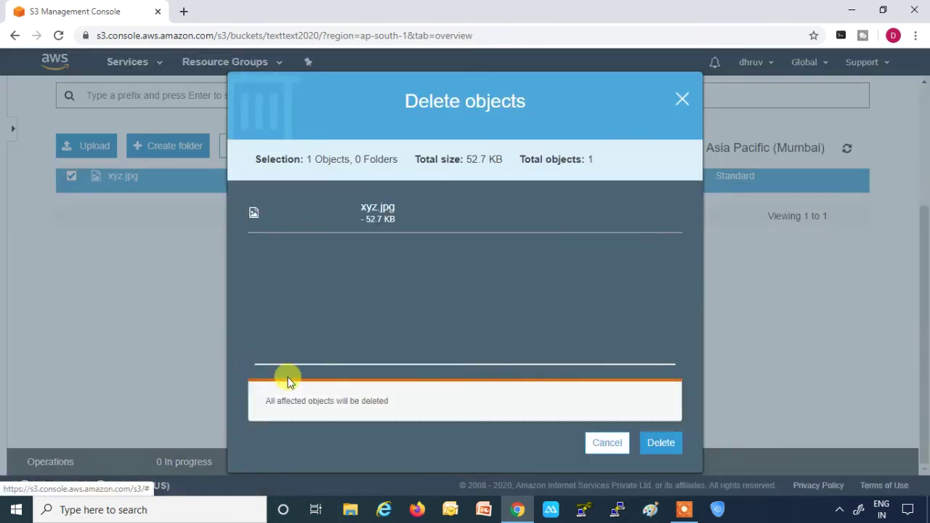
click(652, 445)
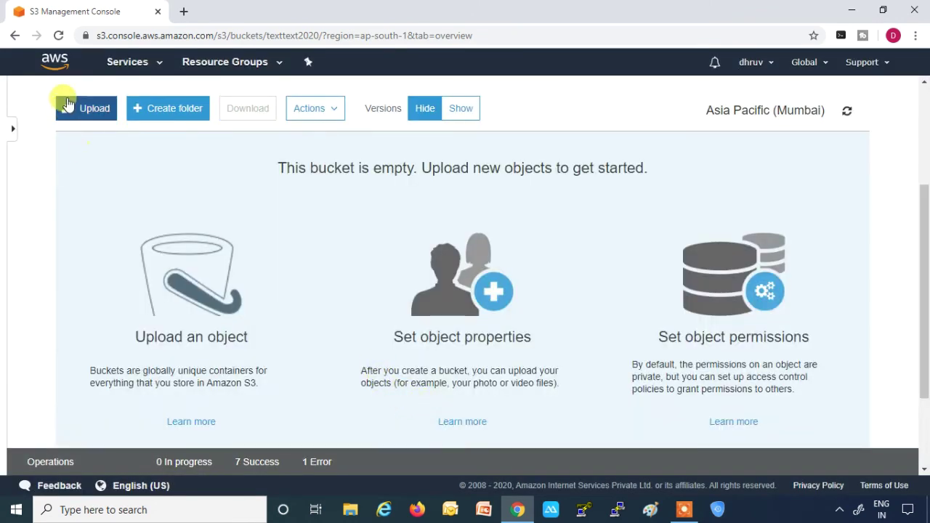
Start an upload to the emptied bucket and add TechnicalSafar.jpg from the Downloads folder
click(67, 106)
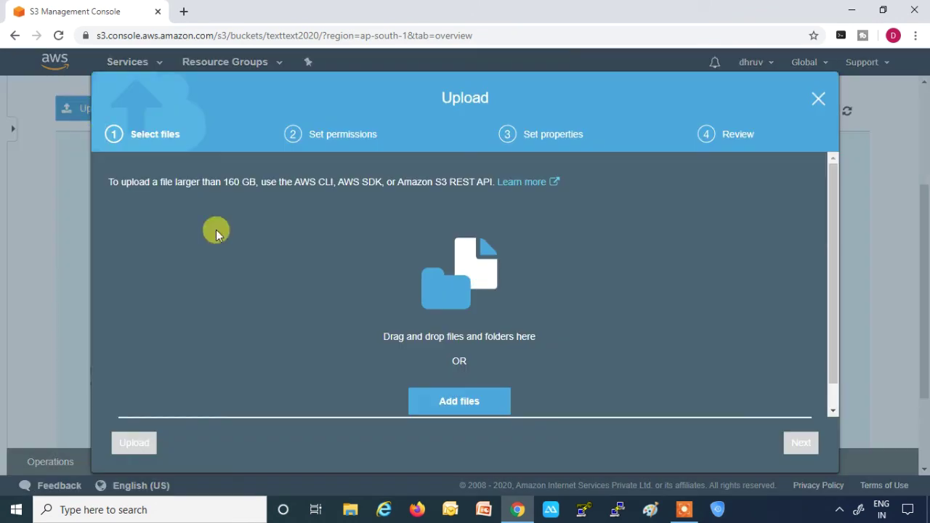
click(459, 401)
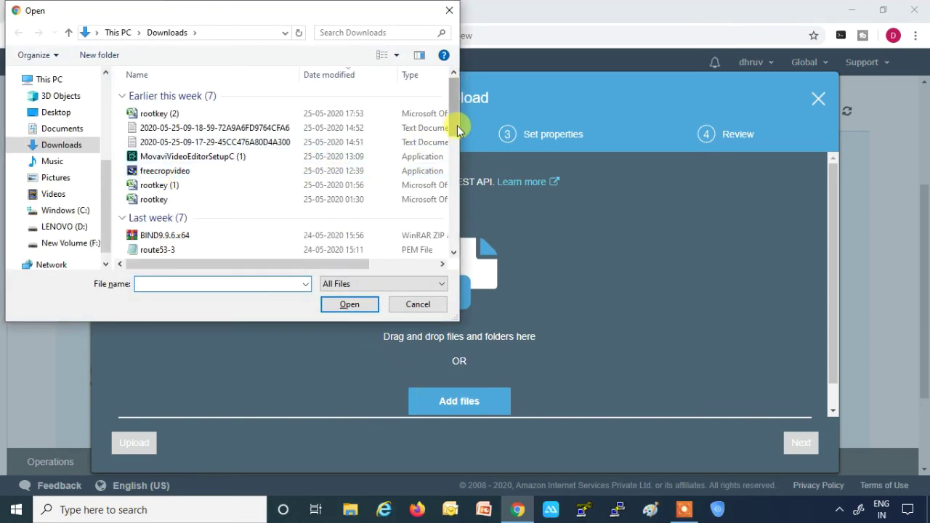
drag(457, 120, 452, 235)
click(152, 248)
click(345, 304)
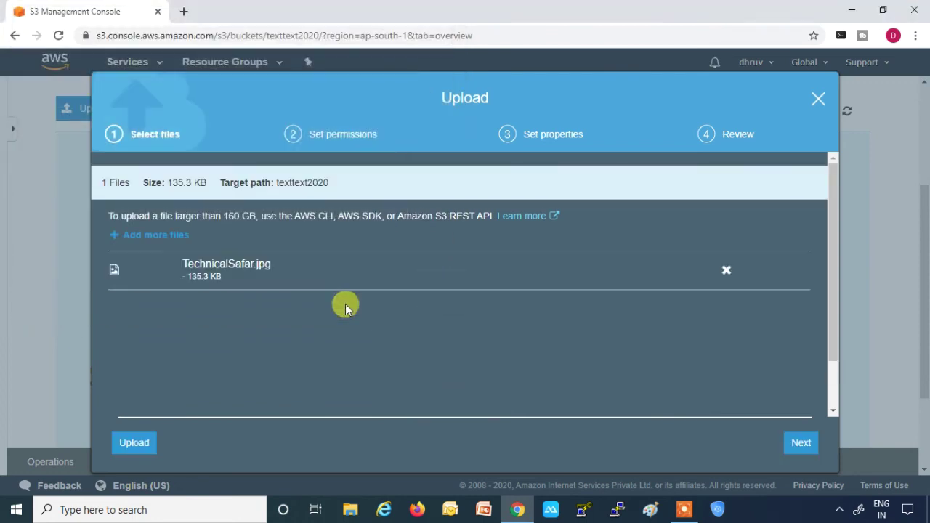
Upload TechnicalSafar.jpg with the default permissions and the Standard storage class
click(801, 443)
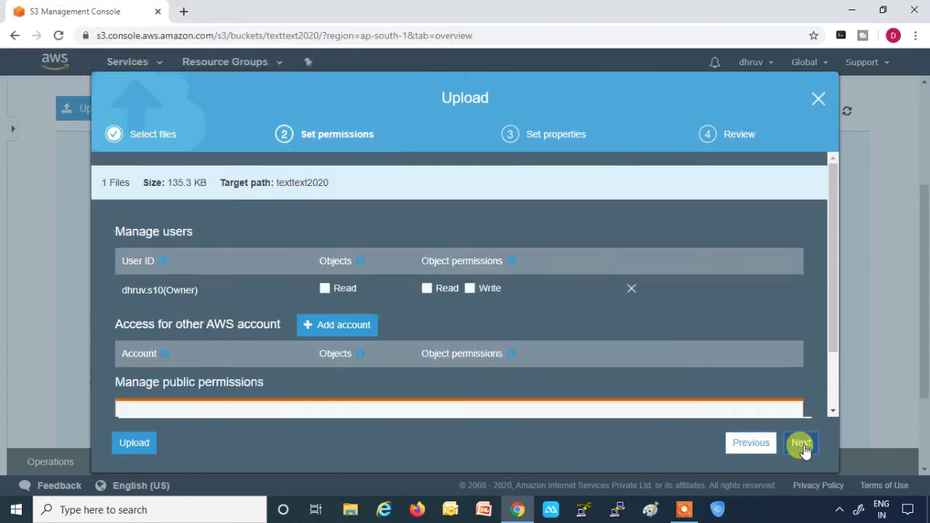
click(801, 443)
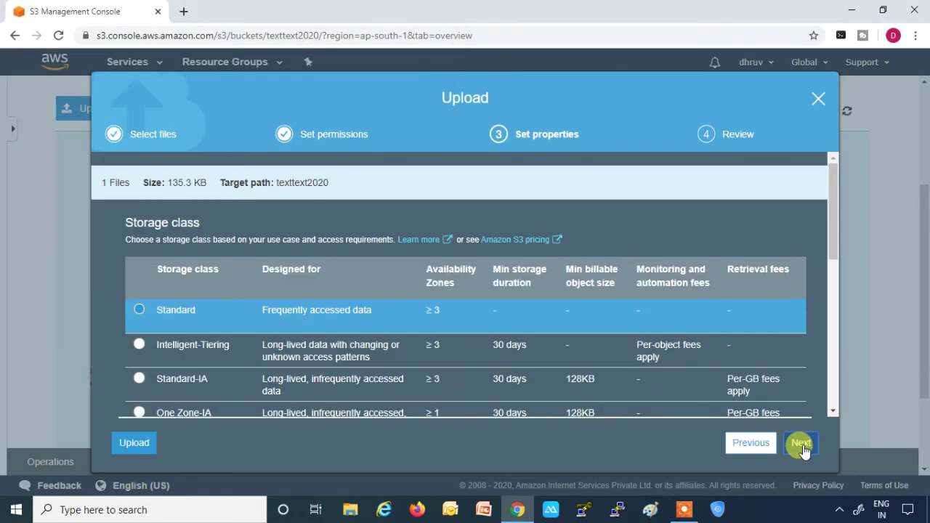
click(801, 443)
click(797, 443)
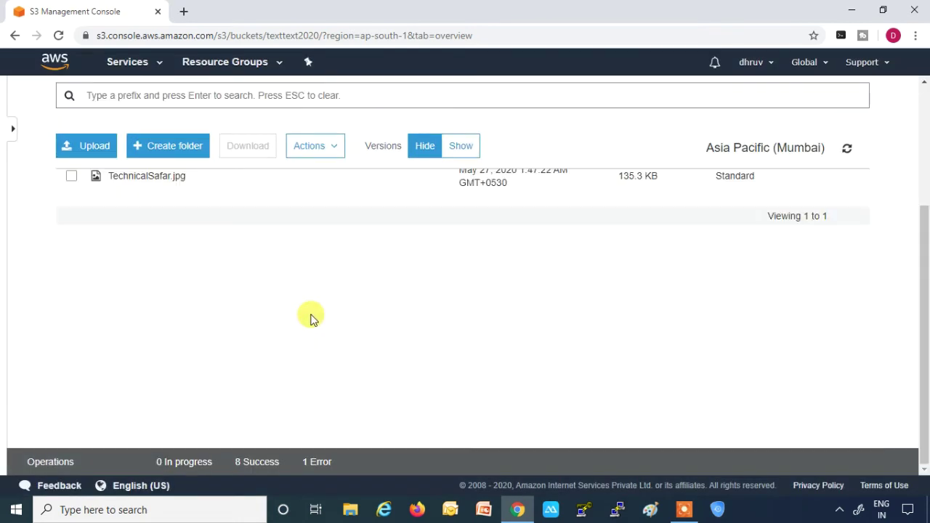
Start another upload to the bucket and add awscloud.jpg from the Downloads folder
scroll(316, 315, up, 2)
click(86, 226)
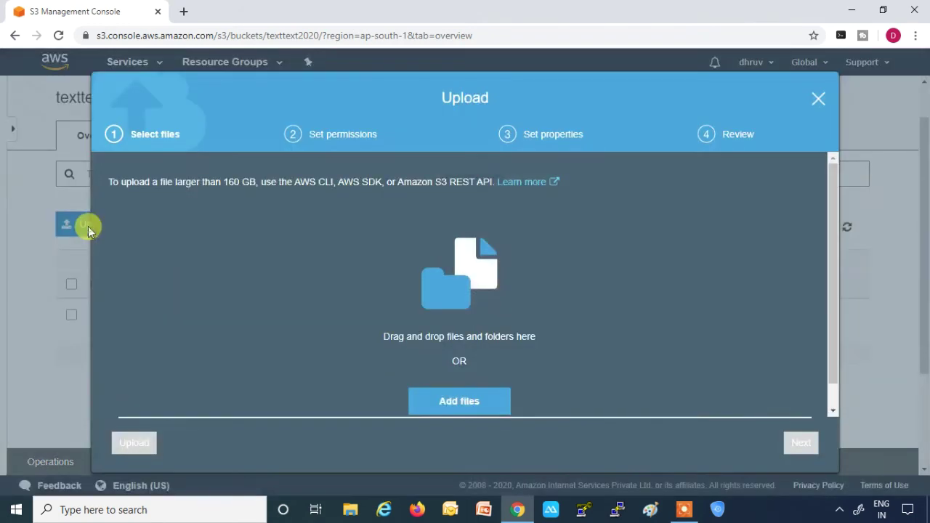
click(472, 401)
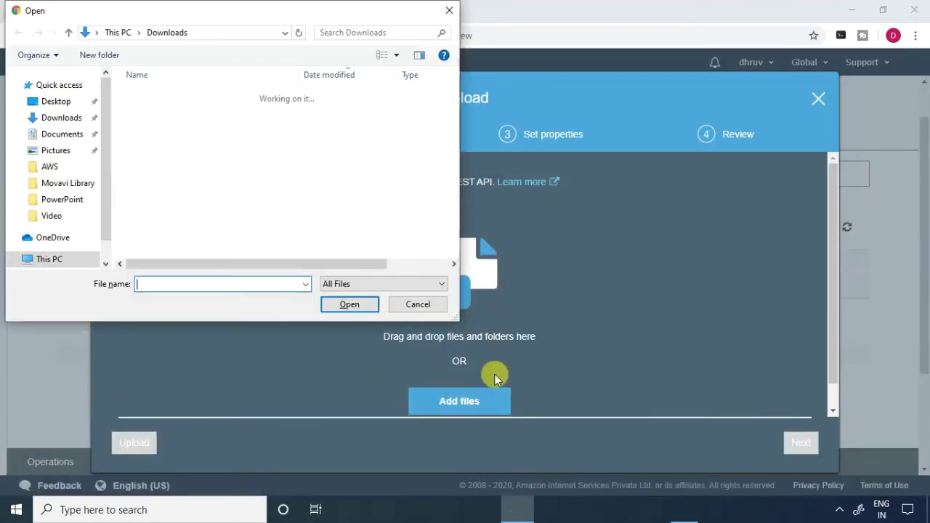
drag(443, 117, 460, 208)
click(157, 234)
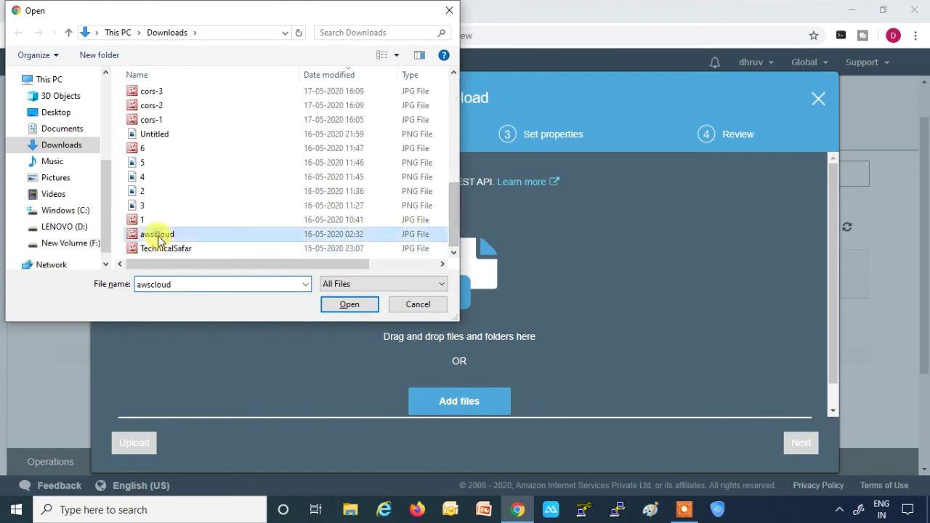
click(350, 304)
Upload awscloud.jpg with the default permissions, the Standard storage class and Amazon S3 master-key encryption
click(799, 442)
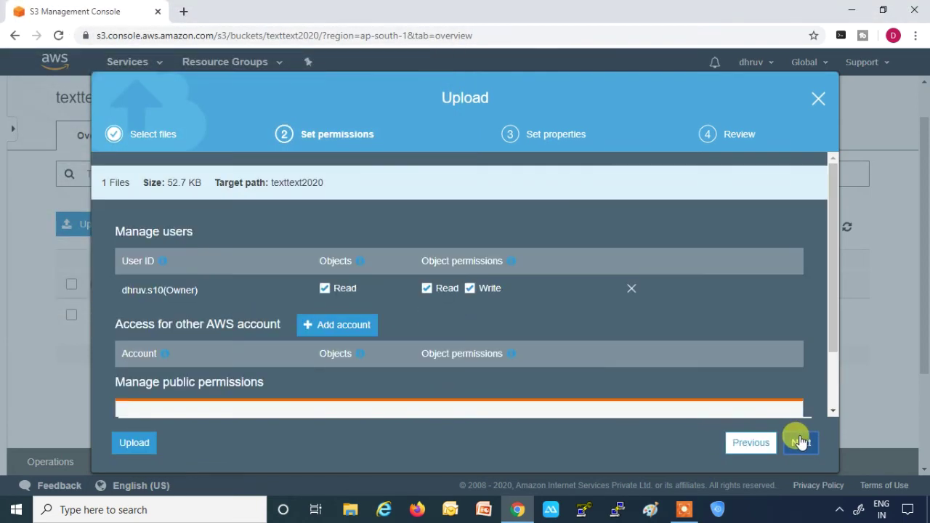
click(800, 442)
scroll(591, 353, down, 3)
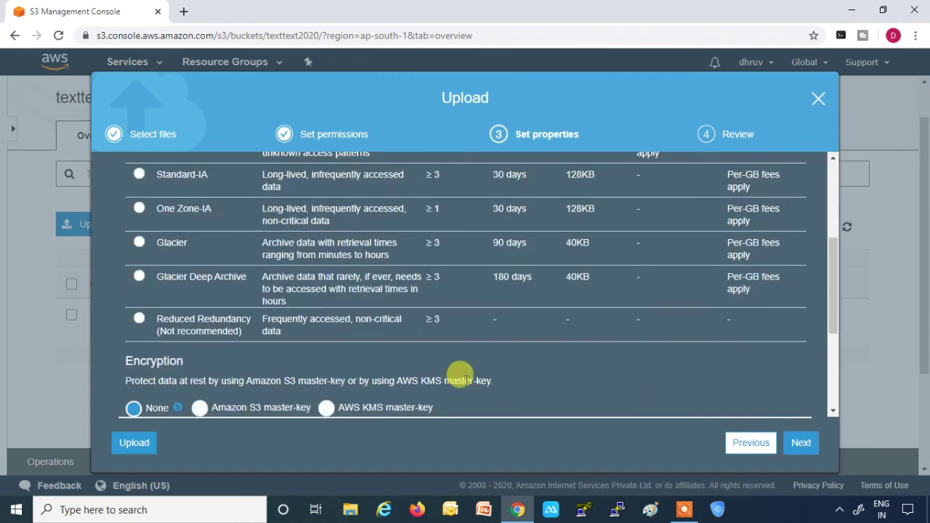
click(199, 407)
scroll(428, 345, down, 3)
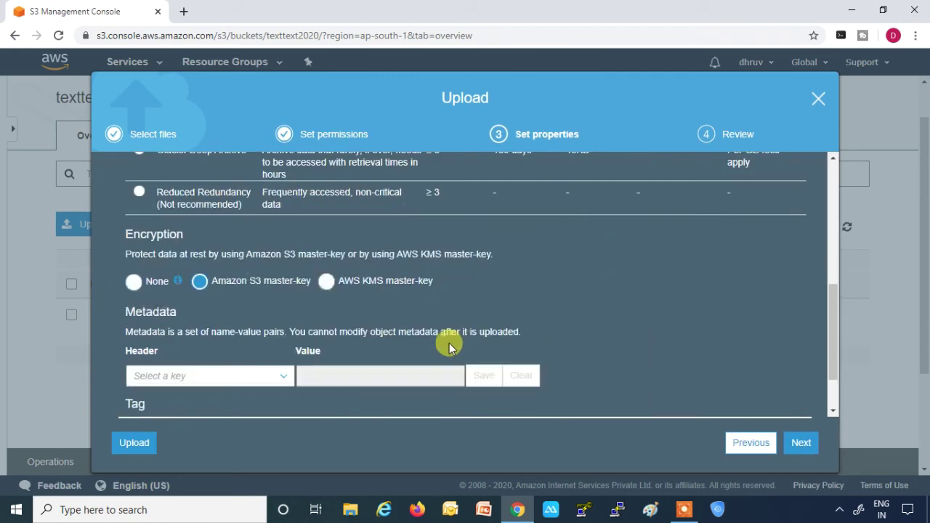
click(799, 442)
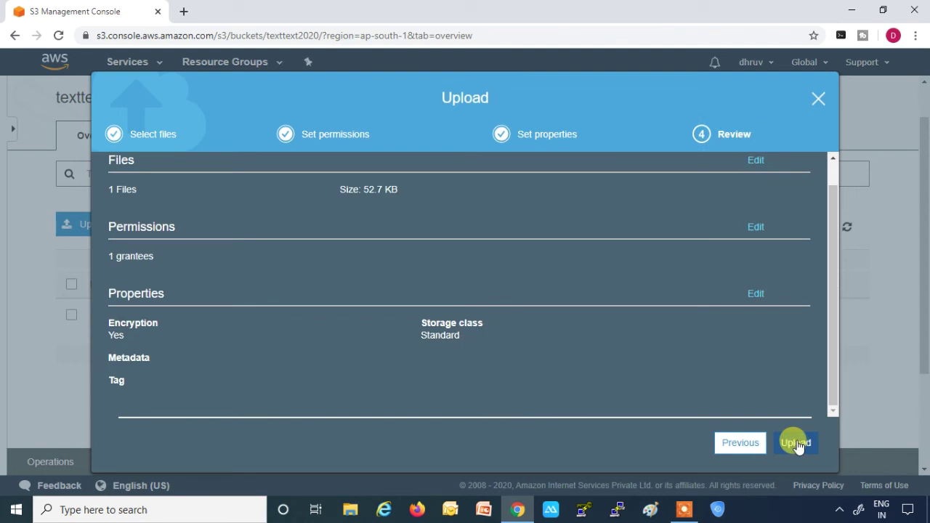
click(798, 441)
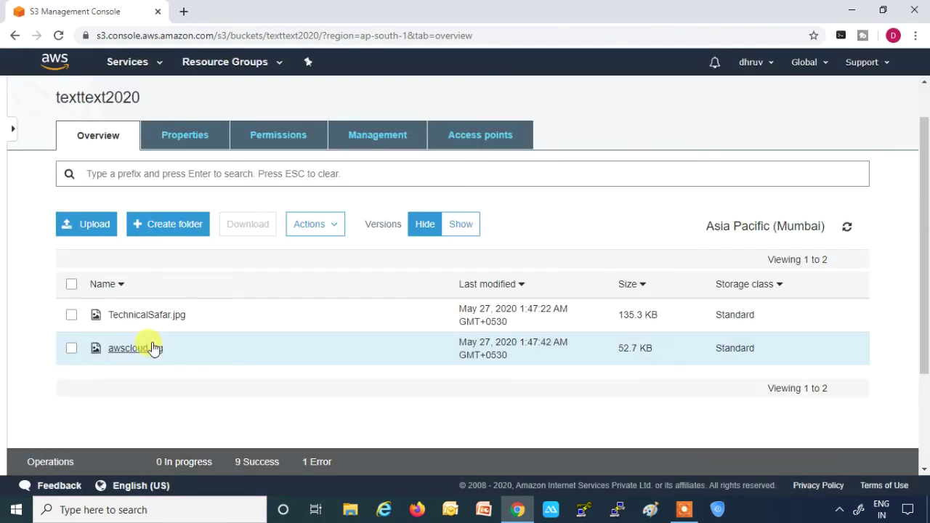
Start another upload to the bucket and add 3.png from the Downloads folder
click(77, 233)
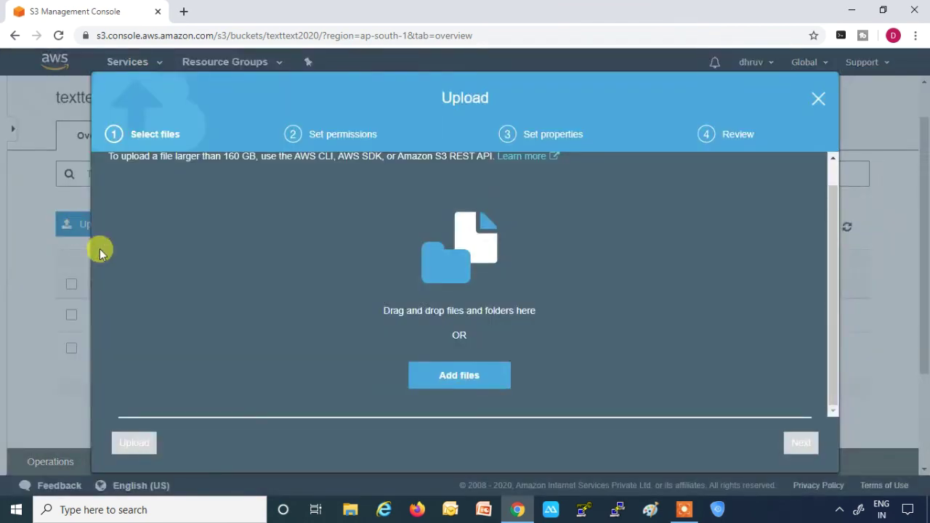
click(456, 375)
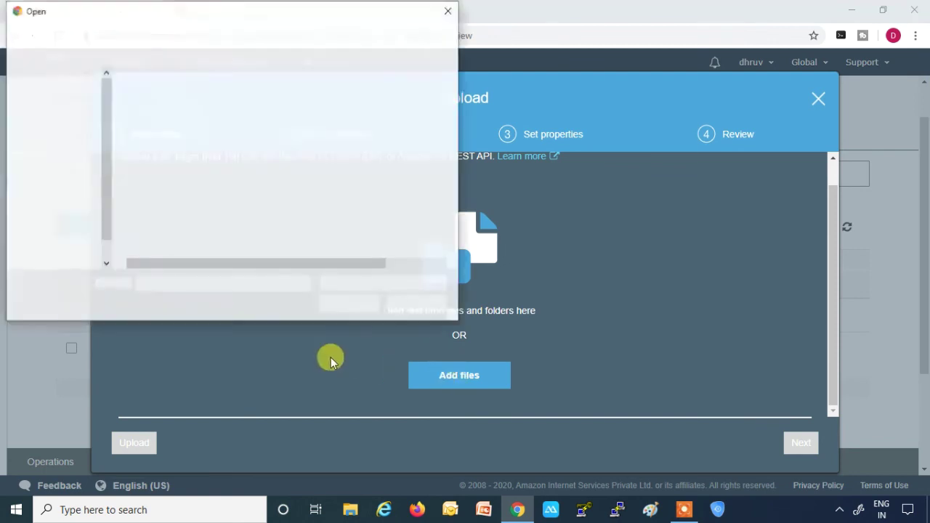
drag(450, 128, 458, 234)
click(143, 205)
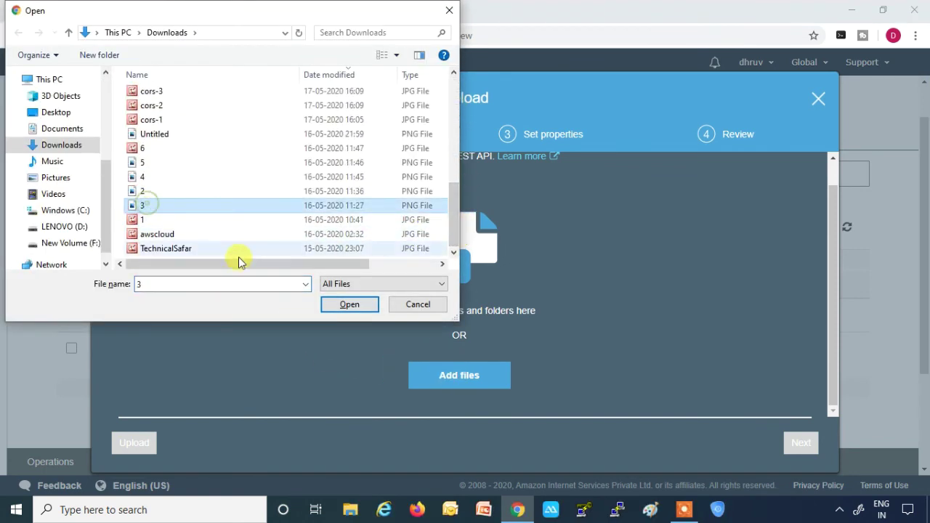
click(346, 306)
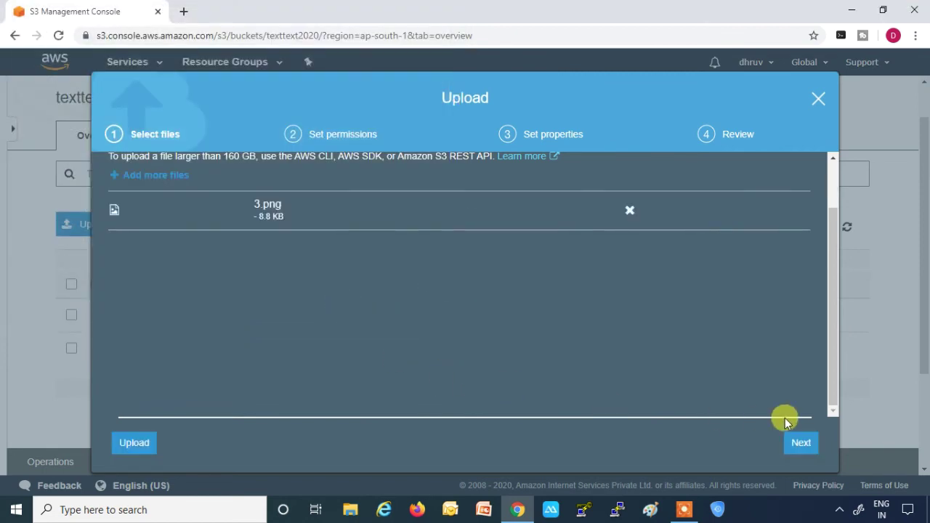
Upload 3.png with the default permissions and the Standard storage class
click(801, 443)
click(800, 443)
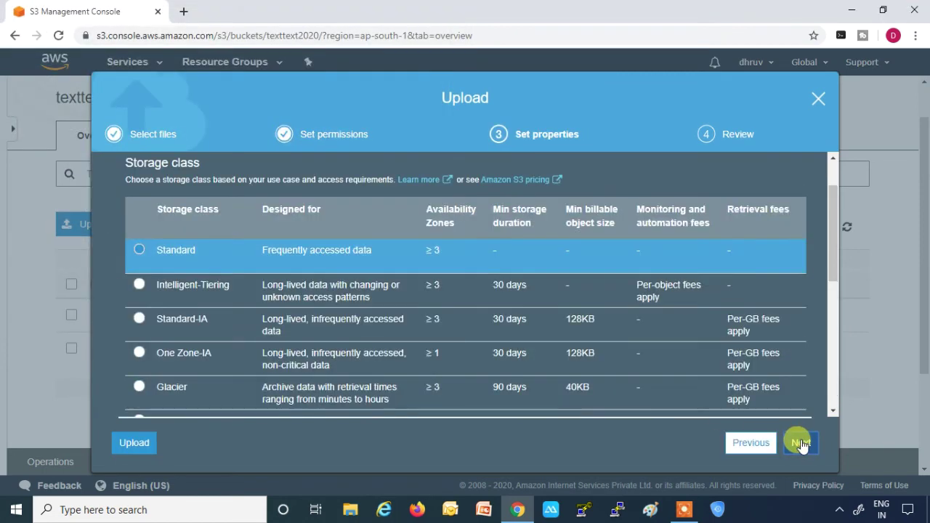
click(800, 443)
click(797, 442)
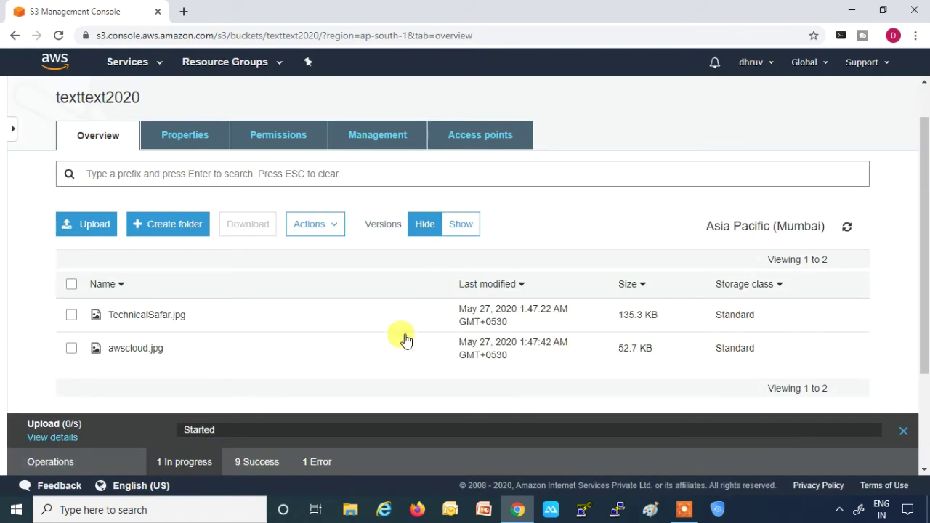
Start another upload to the bucket and add 2.png from the Downloads folder
click(93, 222)
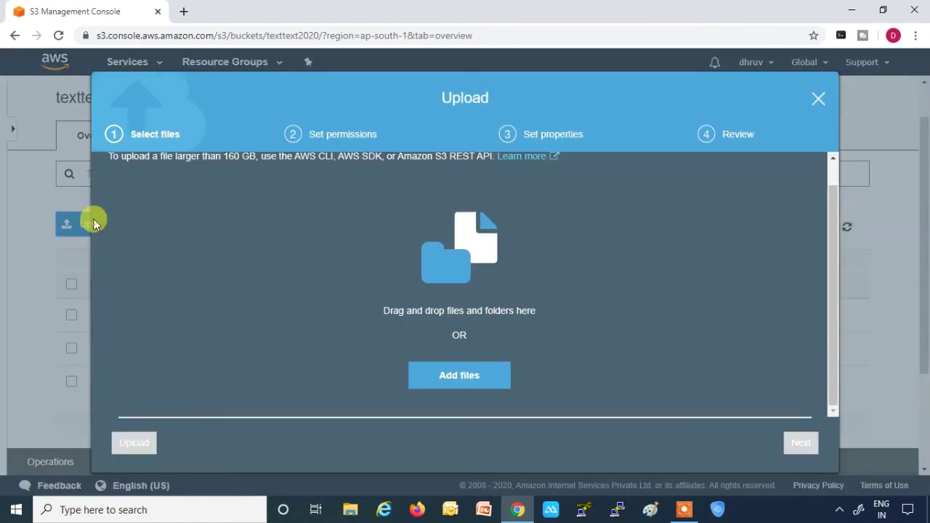
click(456, 371)
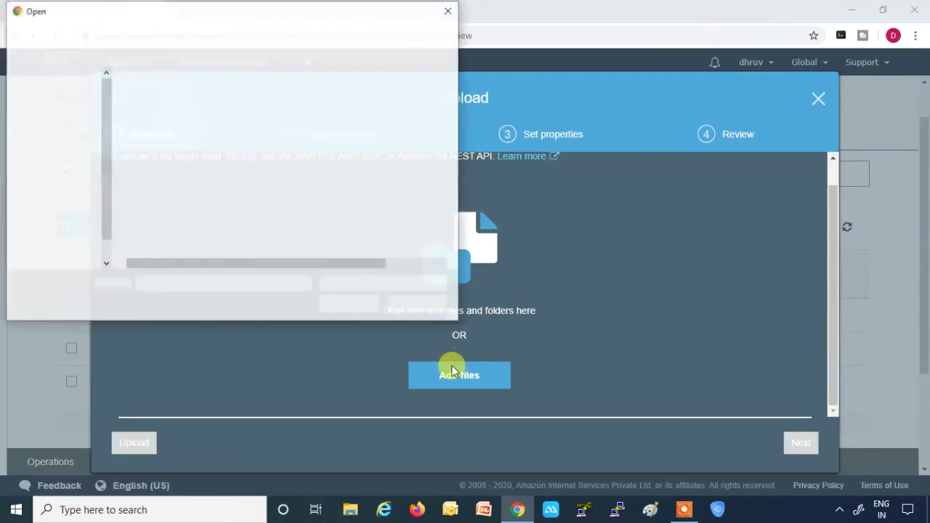
scroll(447, 182, down, 8)
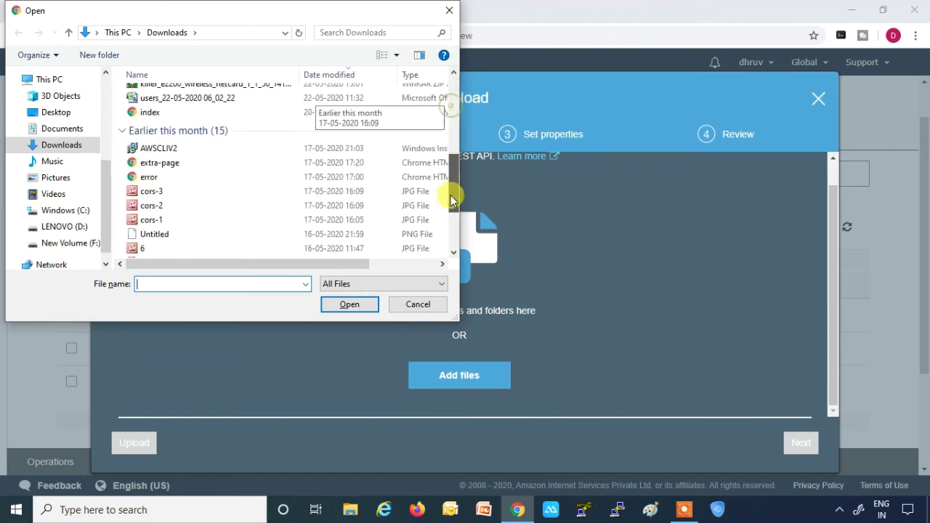
click(146, 191)
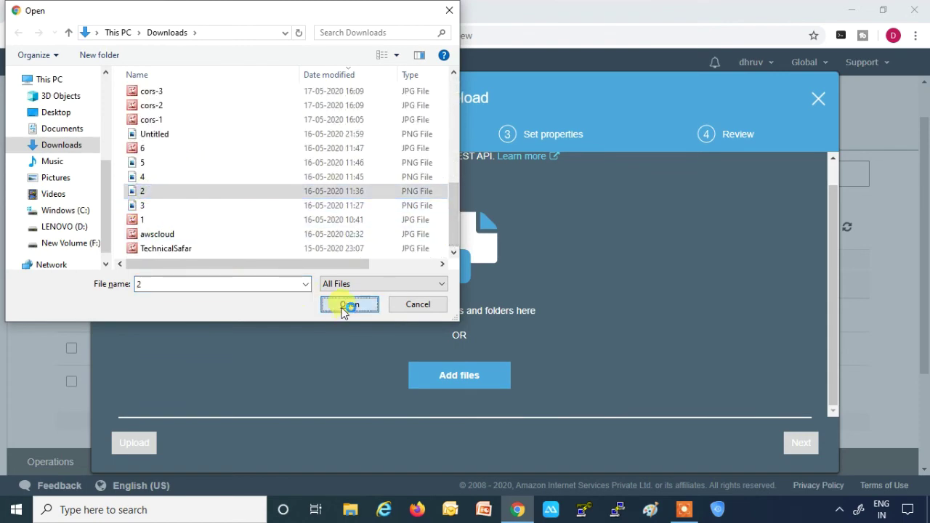
click(346, 304)
Upload 2.png with the default permissions, the Standard storage class and no encryption
click(800, 442)
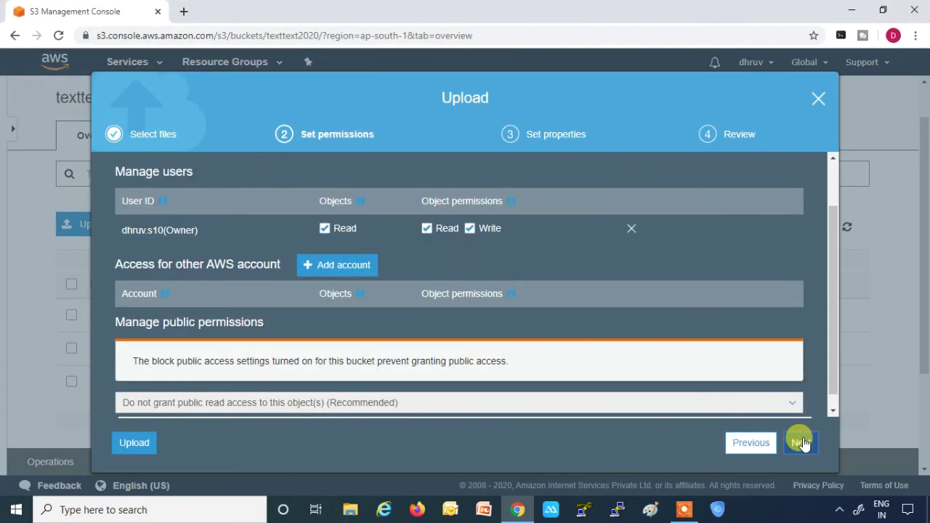
click(800, 443)
click(800, 443)
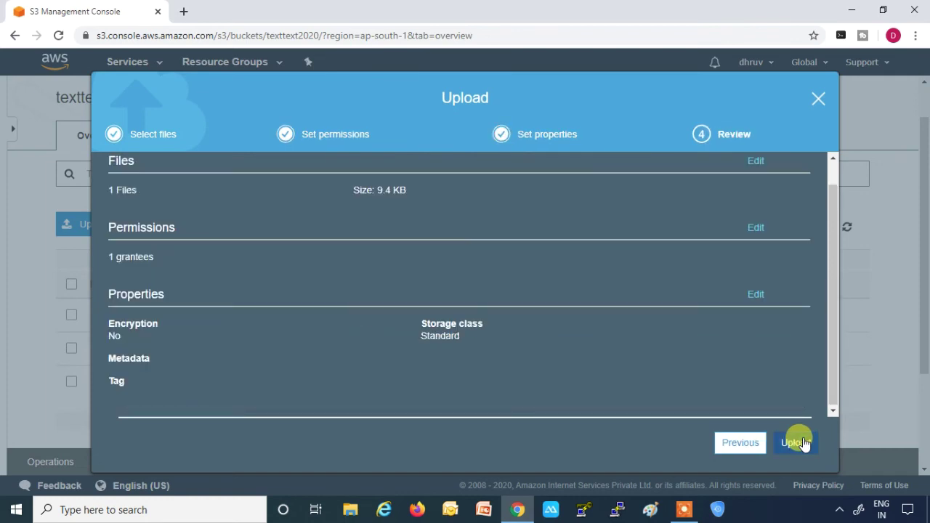
click(799, 443)
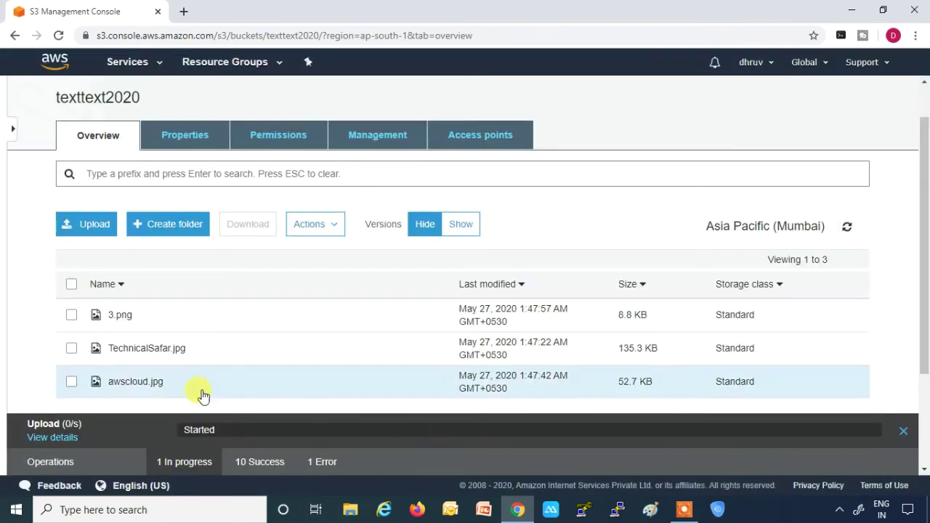
Delete 2.png and TechnicalSafar.jpg together from the texttext2020 bucket
click(70, 314)
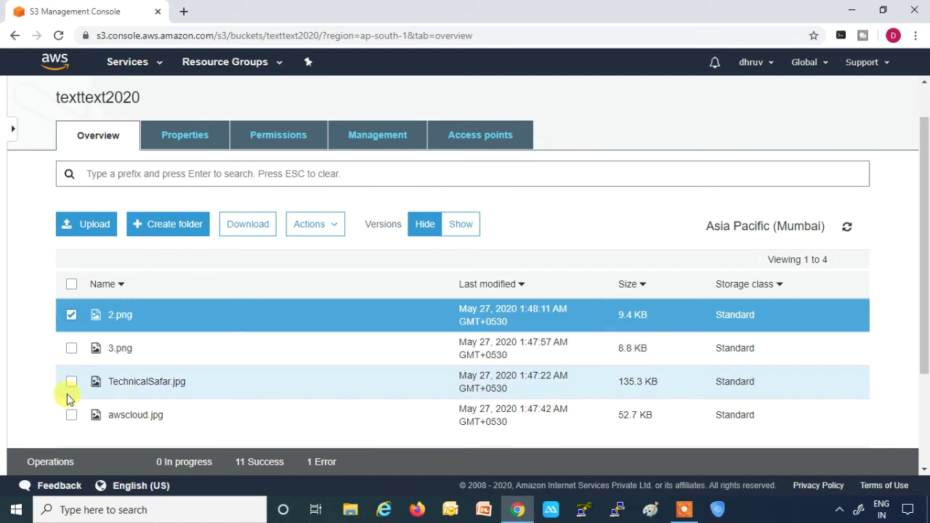
click(71, 381)
right_click(221, 334)
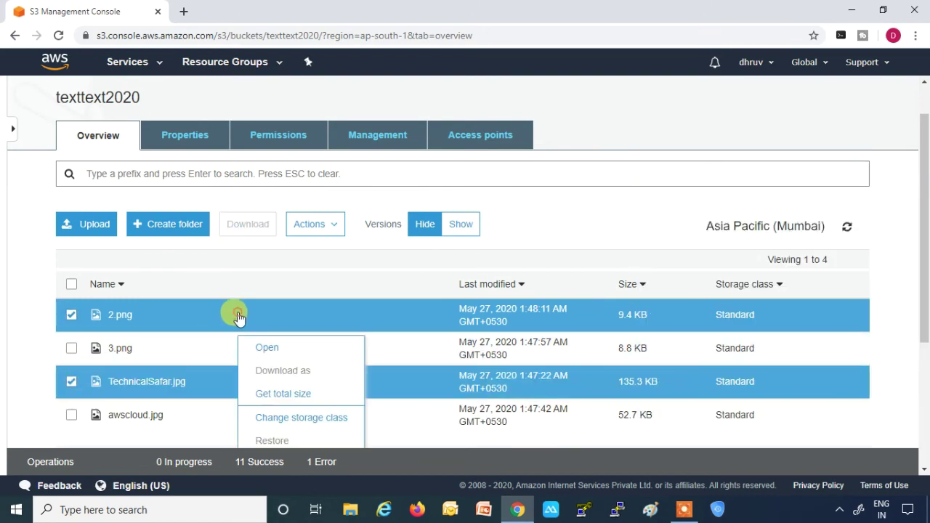
scroll(272, 385, down, 1)
click(291, 369)
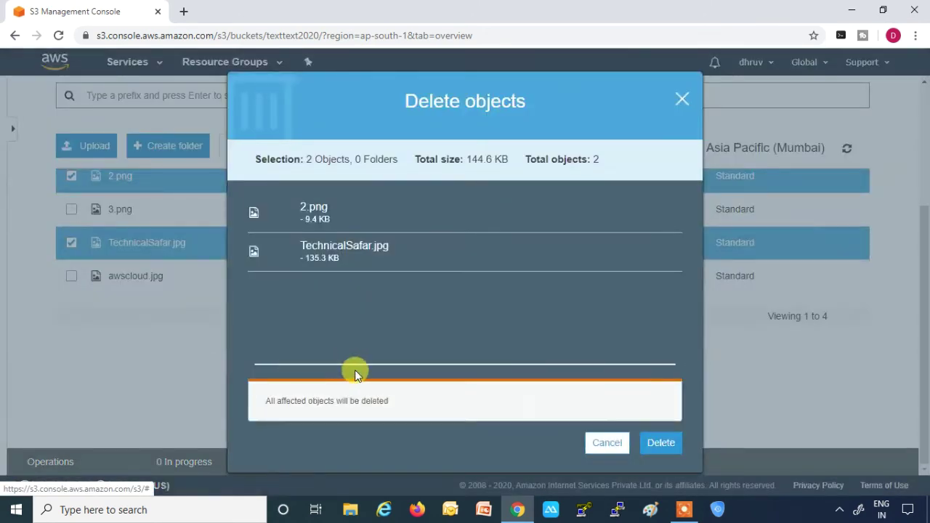
click(649, 444)
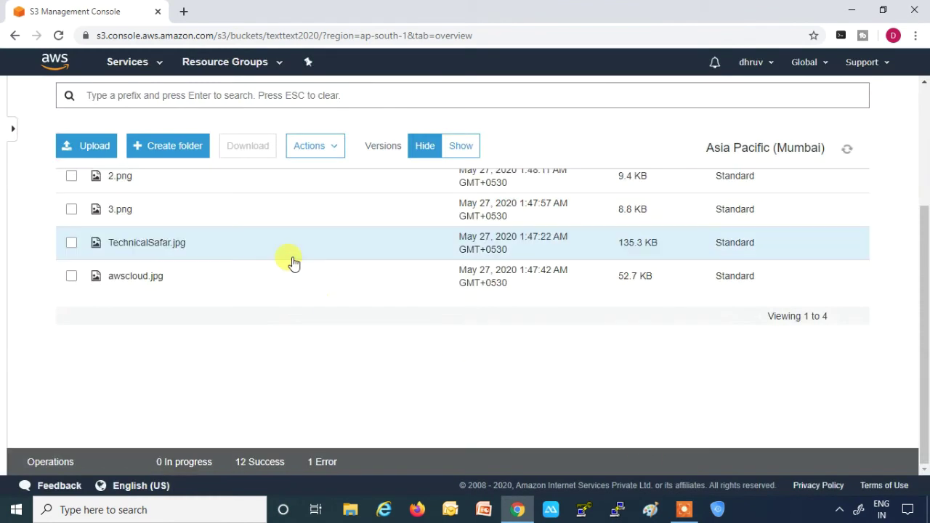
Delete awscloud.jpg from the texttext2020 bucket
scroll(307, 296, up, 2)
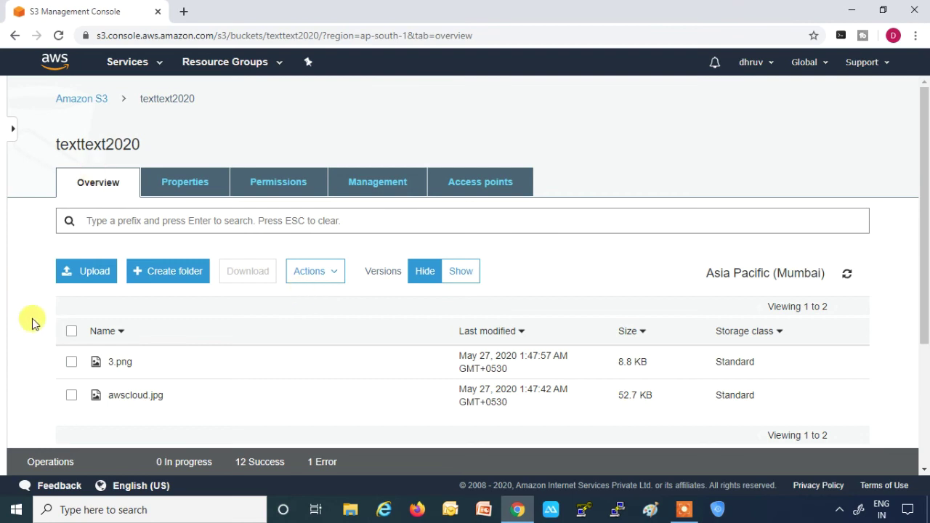
click(71, 395)
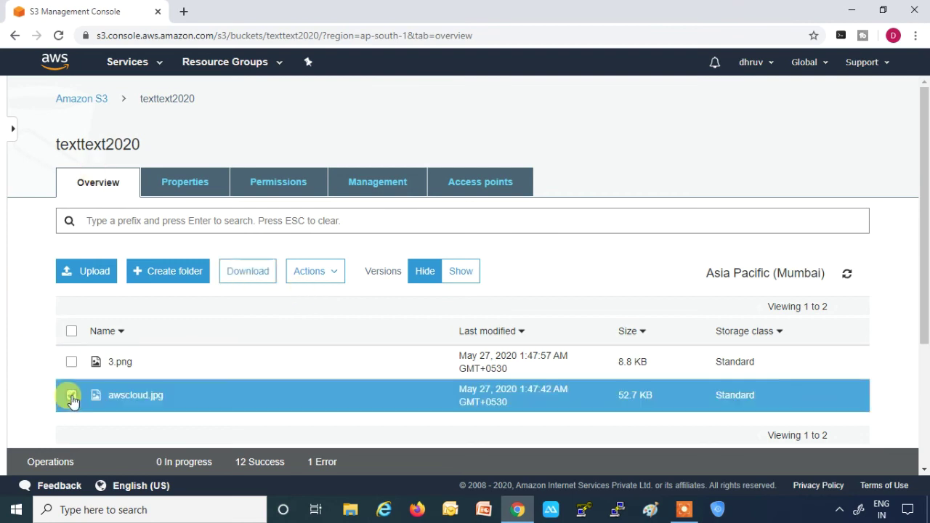
right_click(238, 400)
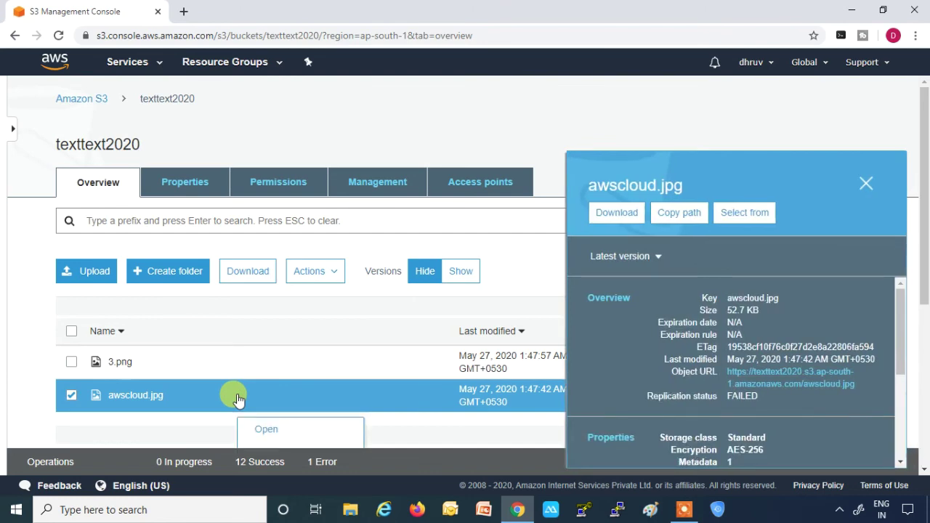
scroll(240, 395, down, 2)
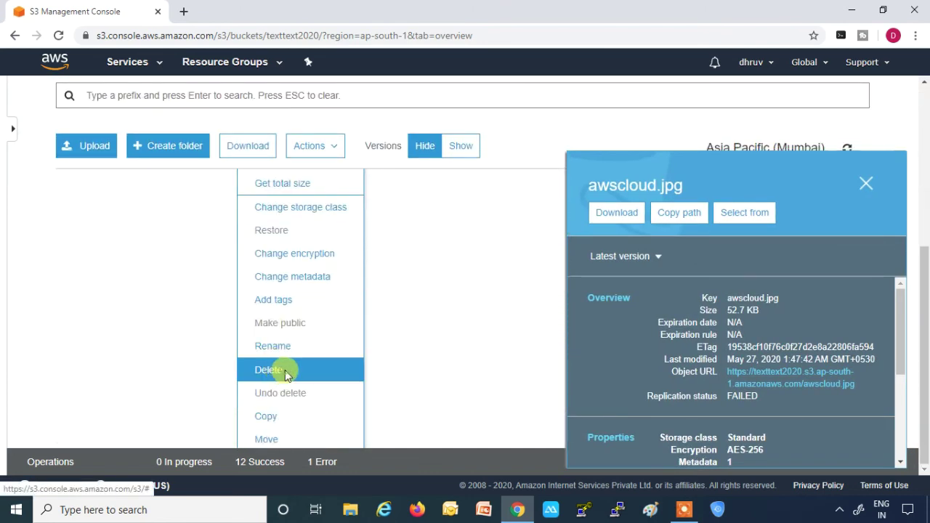
click(284, 369)
click(660, 443)
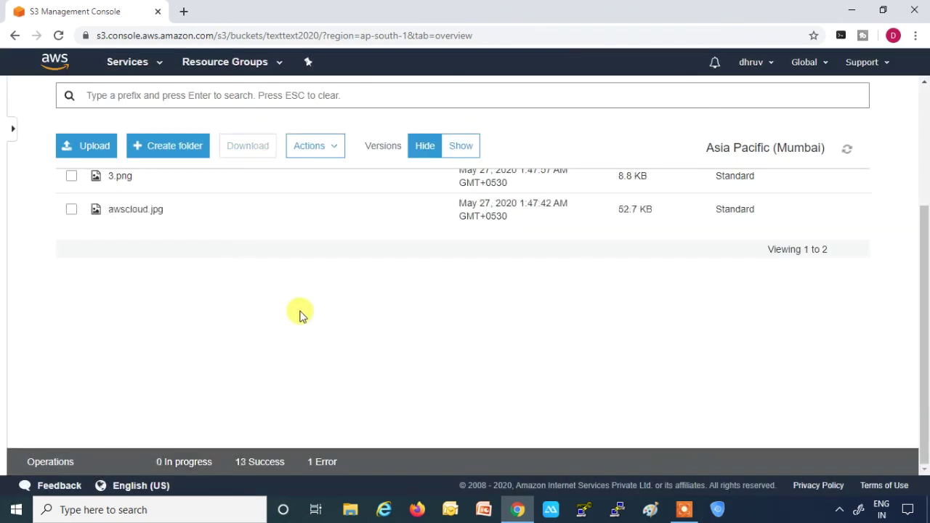
Return to the list of S3 buckets and open the technicalsafar2020-image bucket
click(87, 106)
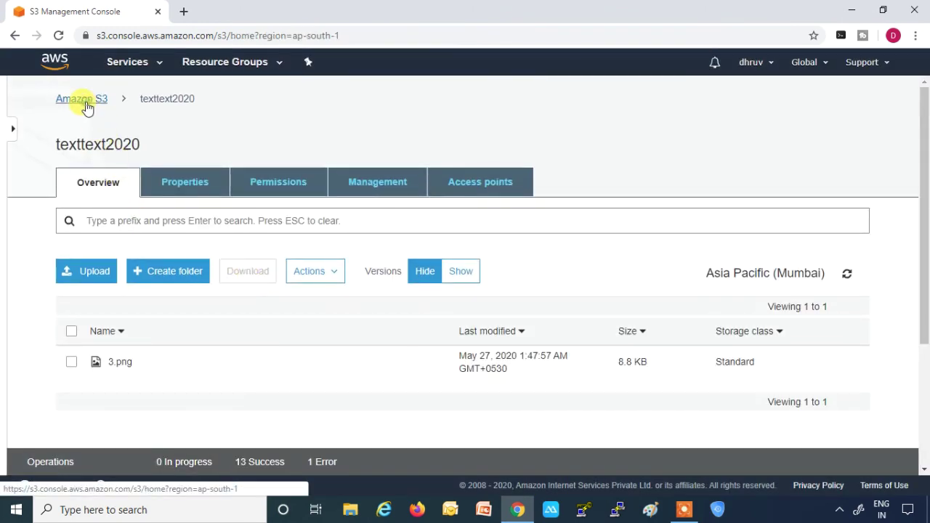
scroll(311, 323, down, 3)
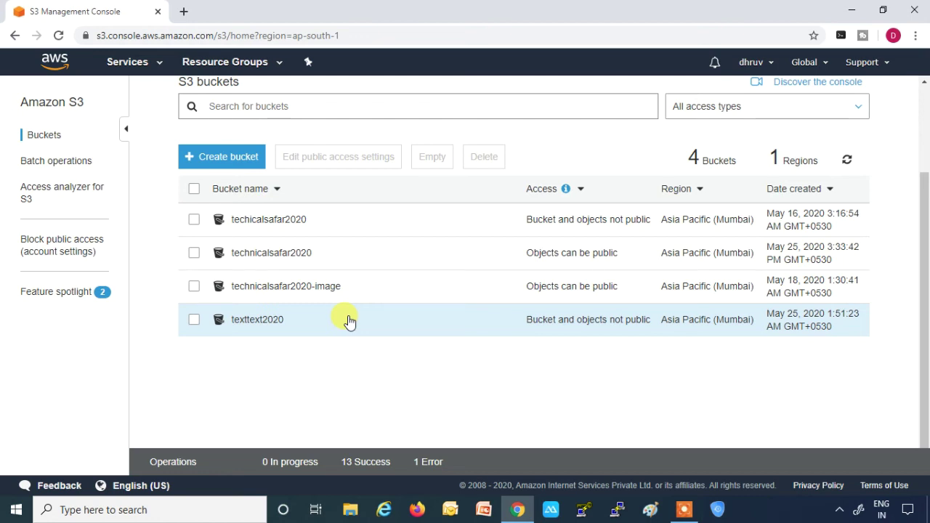
scroll(348, 321, up, 3)
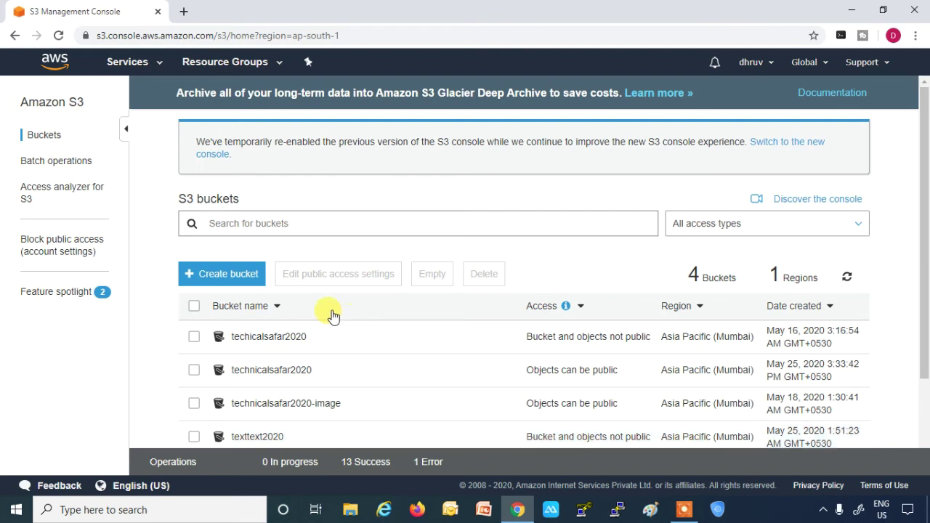
click(267, 405)
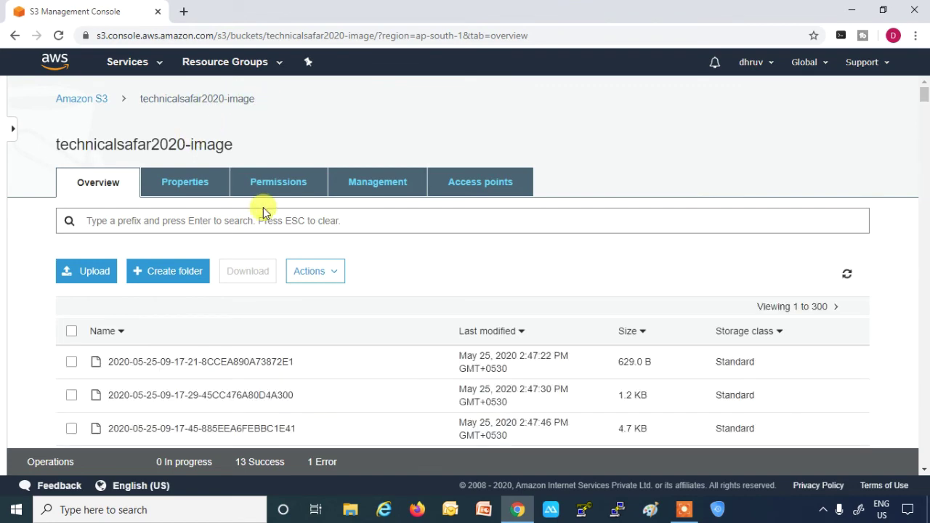
Look through the access log objects in the technicalsafar2020-image bucket, checking their names, modification times and sizes
scroll(247, 313, down, 2)
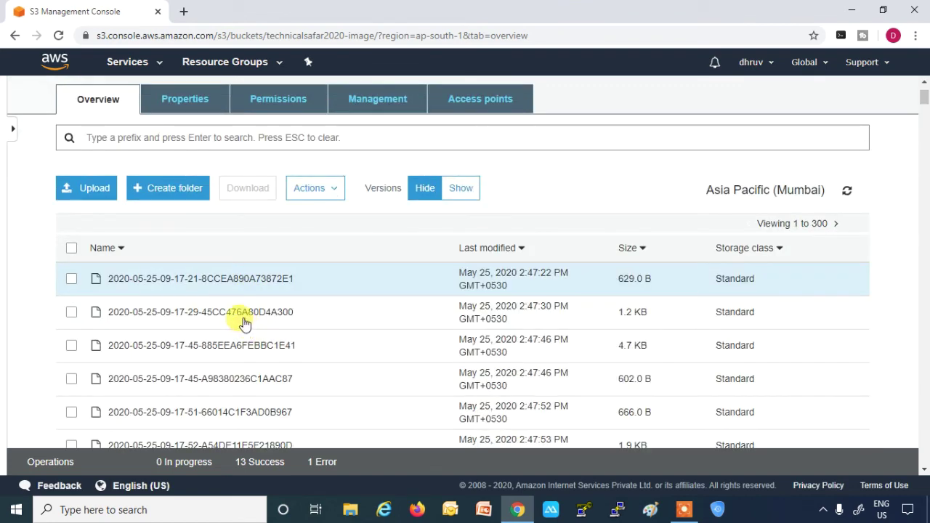
scroll(243, 324, down, 5)
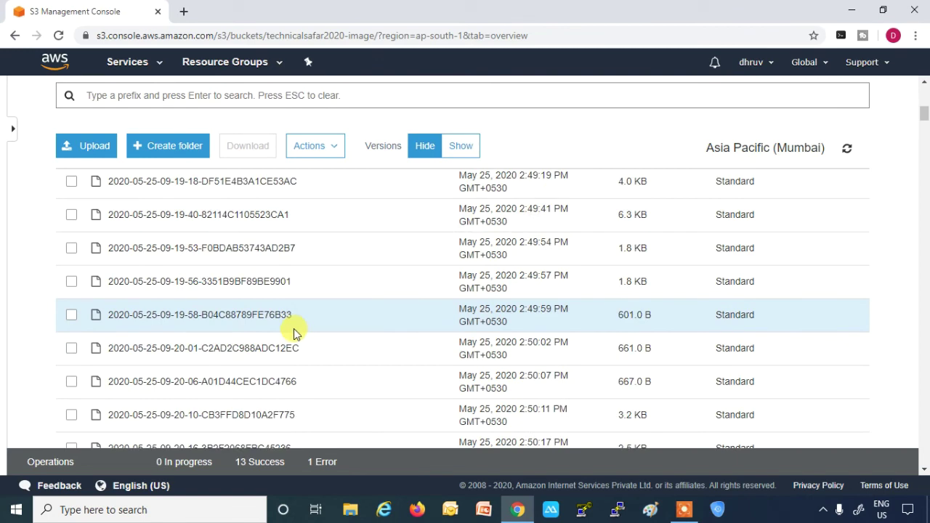
scroll(293, 329, up, 5)
scroll(341, 268, up, 1)
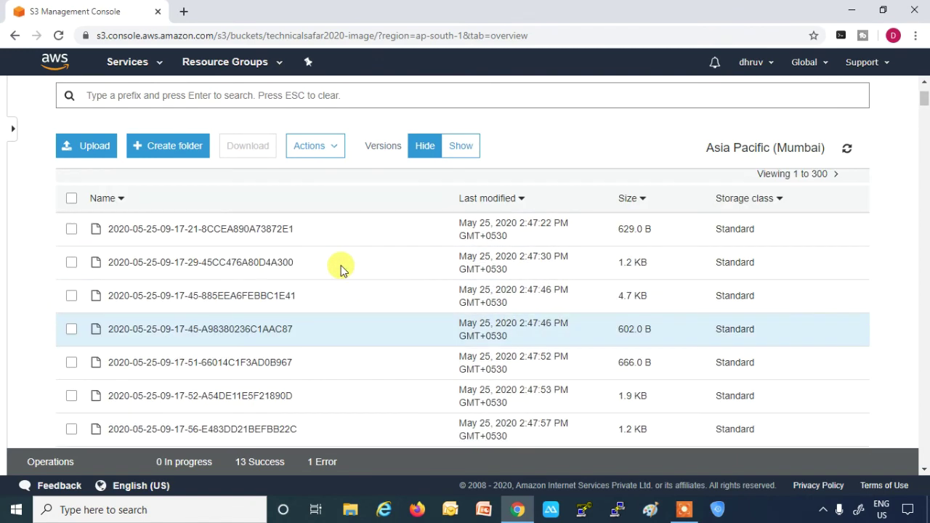
scroll(341, 268, up, 1)
scroll(338, 269, down, 1)
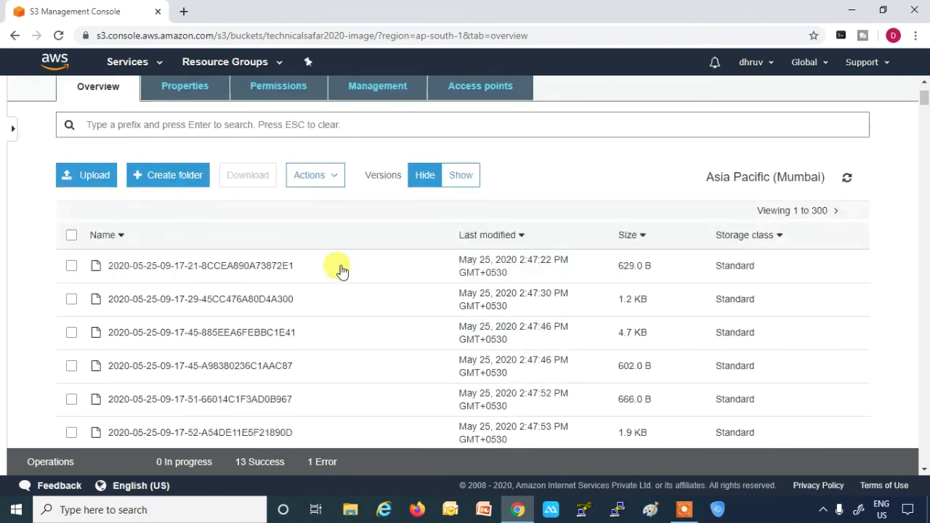
scroll(343, 281, down, 1)
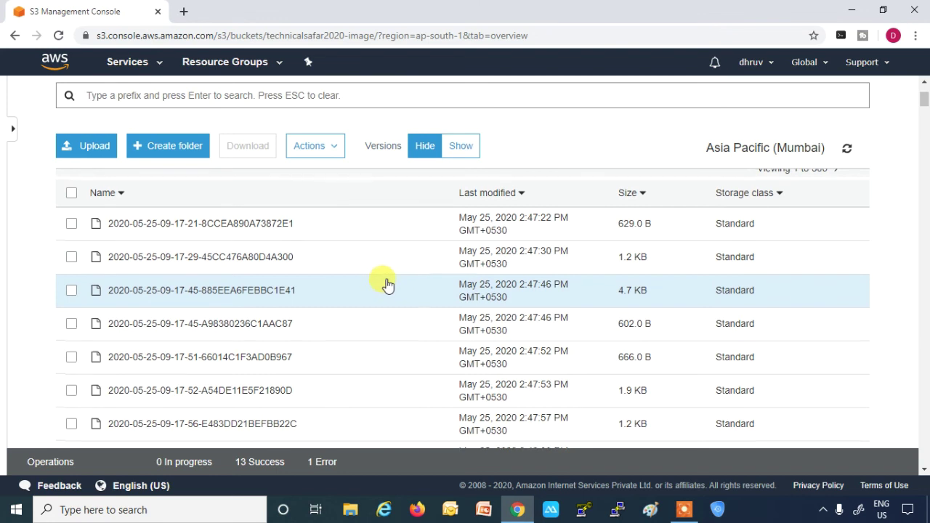
scroll(386, 283, up, 1)
scroll(386, 284, up, 1)
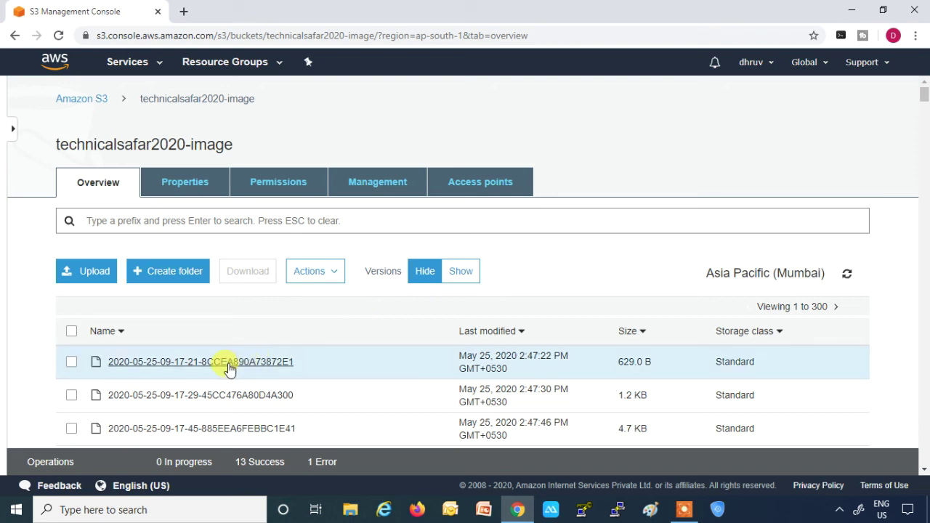
click(182, 367)
double_click(183, 367)
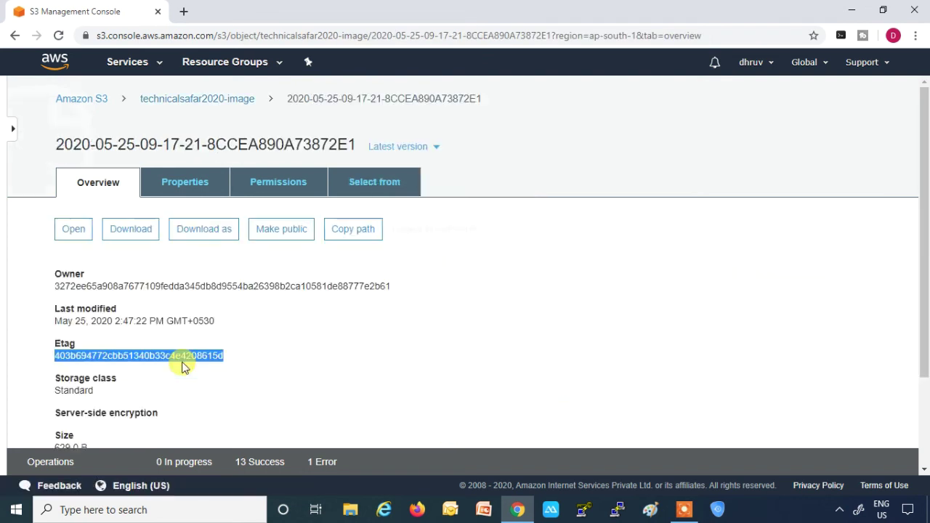
click(73, 231)
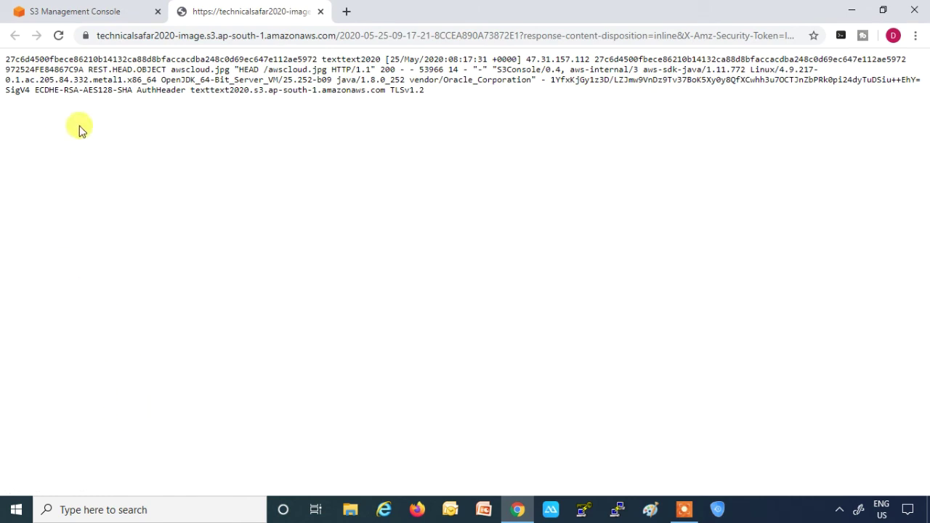
Examine the log entry's bucket name, object key, client and signature details, and return to the technicalsafar2020-image object list
drag(322, 59, 380, 59)
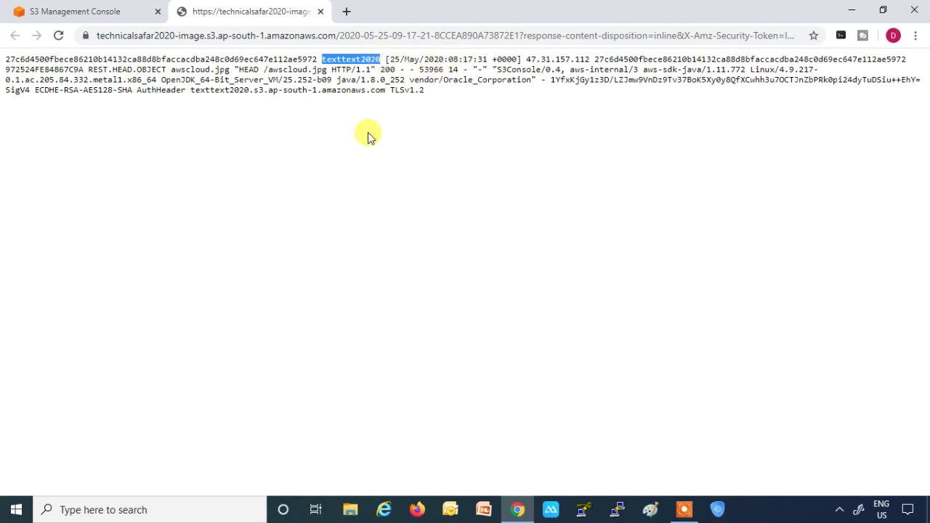
click(491, 68)
drag(492, 68, 552, 69)
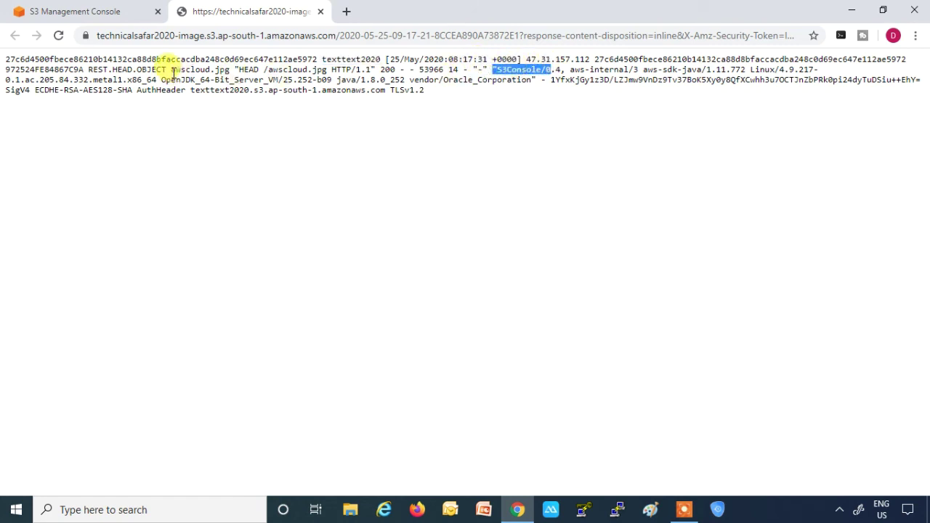
drag(172, 71, 231, 70)
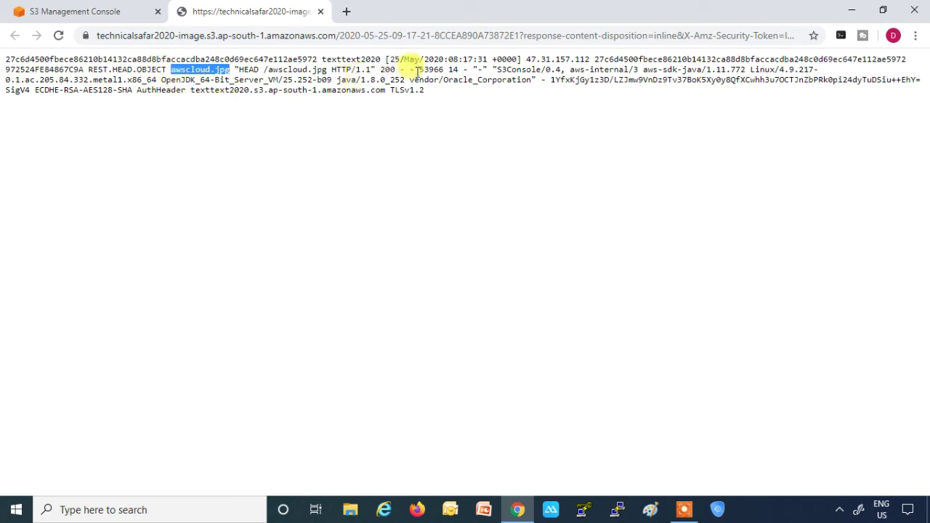
drag(495, 69, 550, 69)
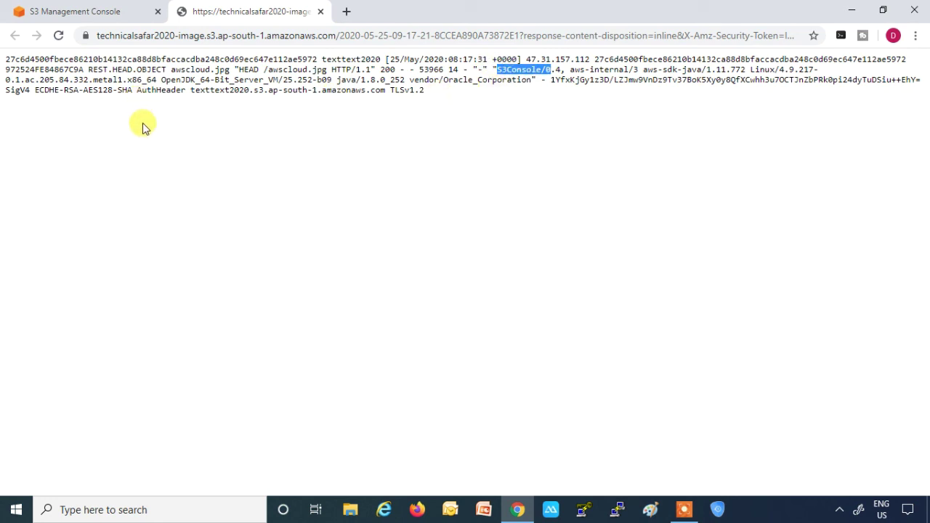
drag(549, 80, 403, 92)
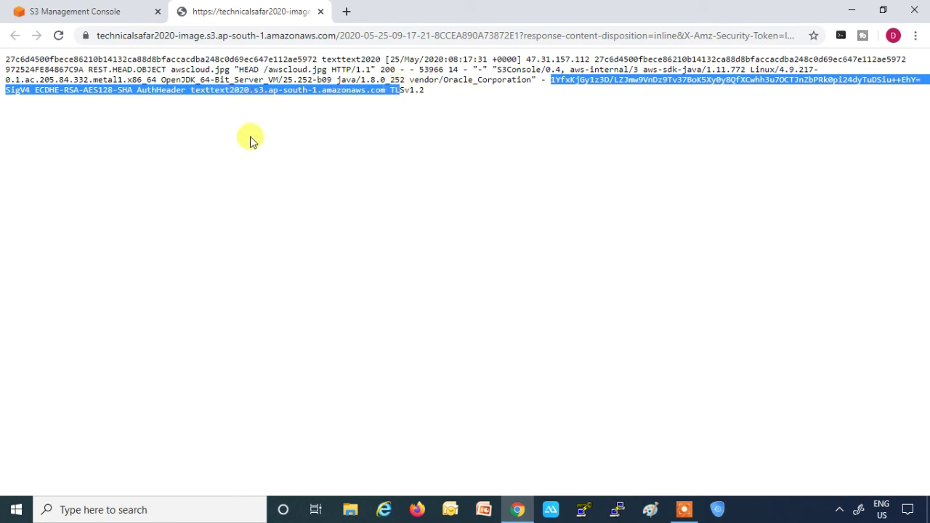
click(321, 11)
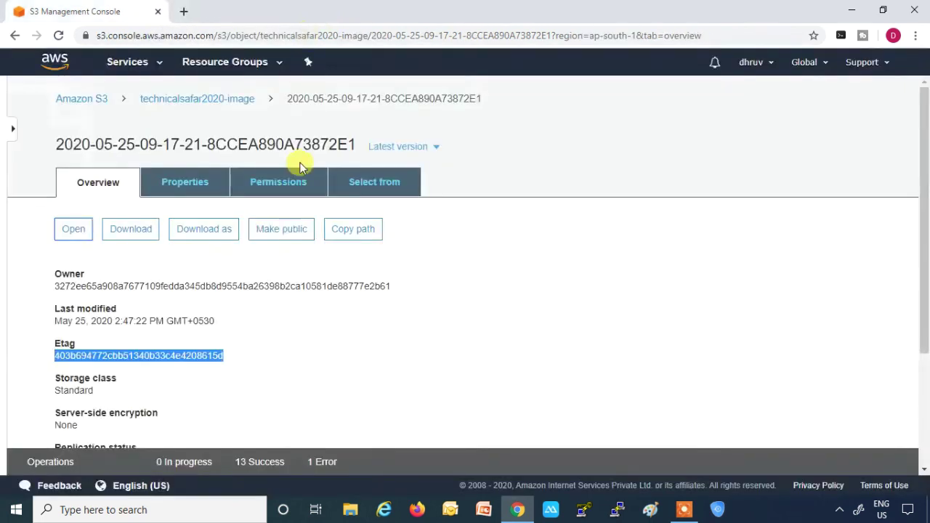
click(220, 106)
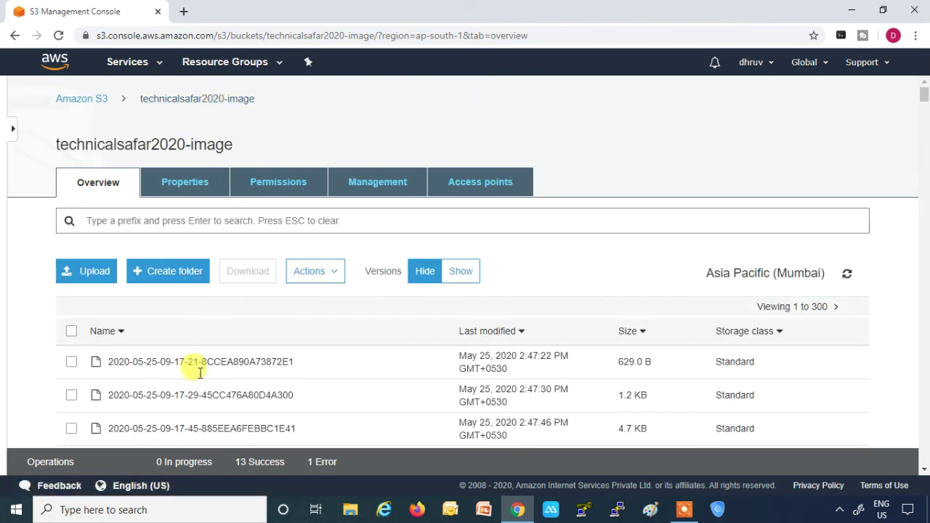
click(127, 398)
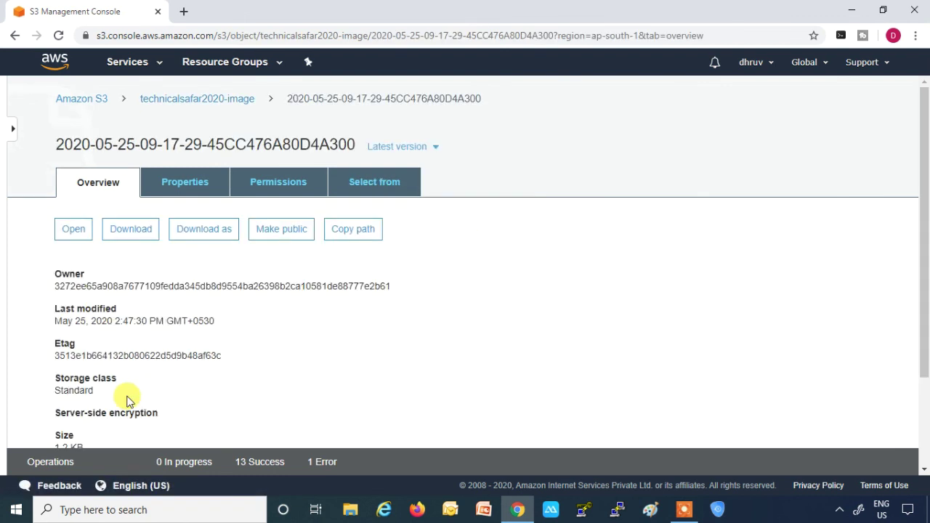
click(73, 231)
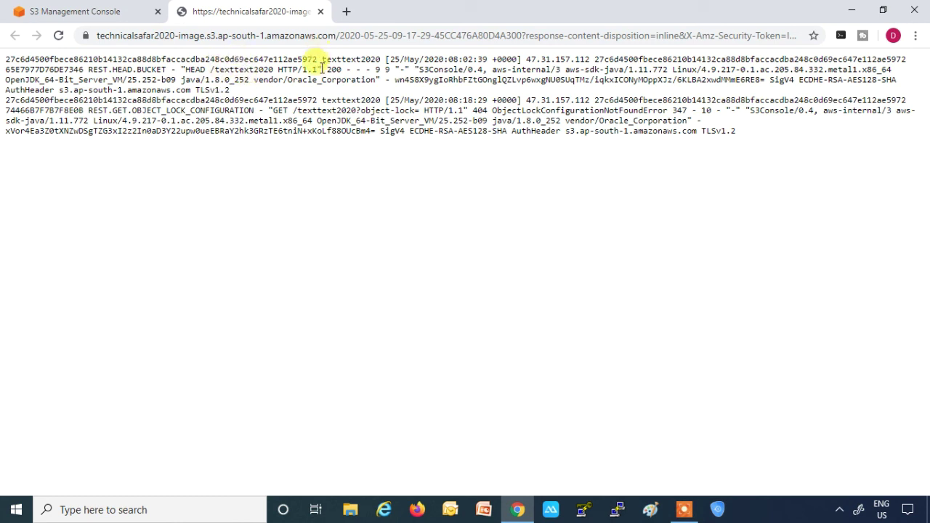
drag(318, 61, 474, 70)
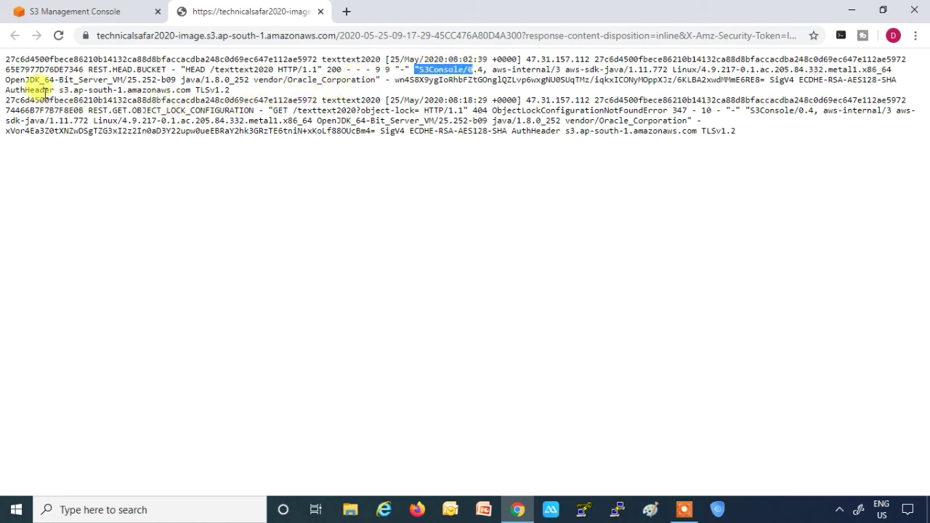
drag(80, 80, 314, 90)
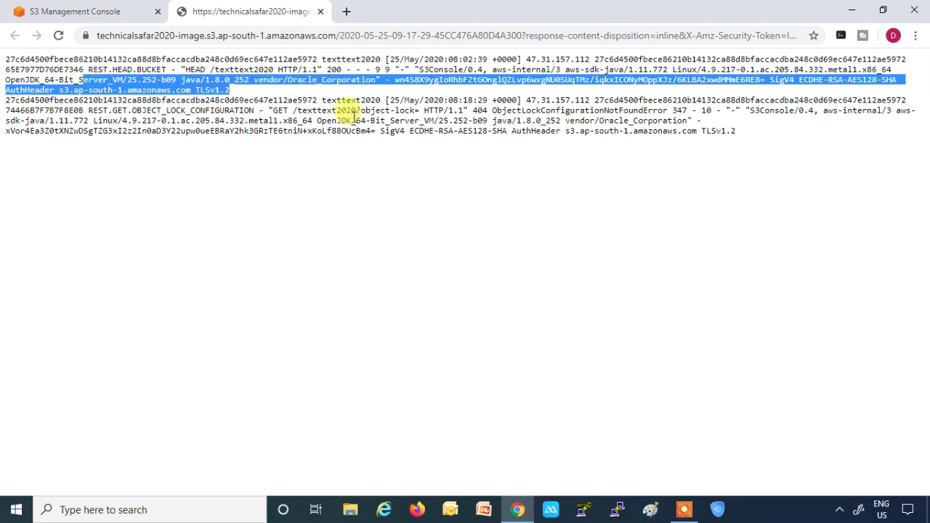
click(350, 142)
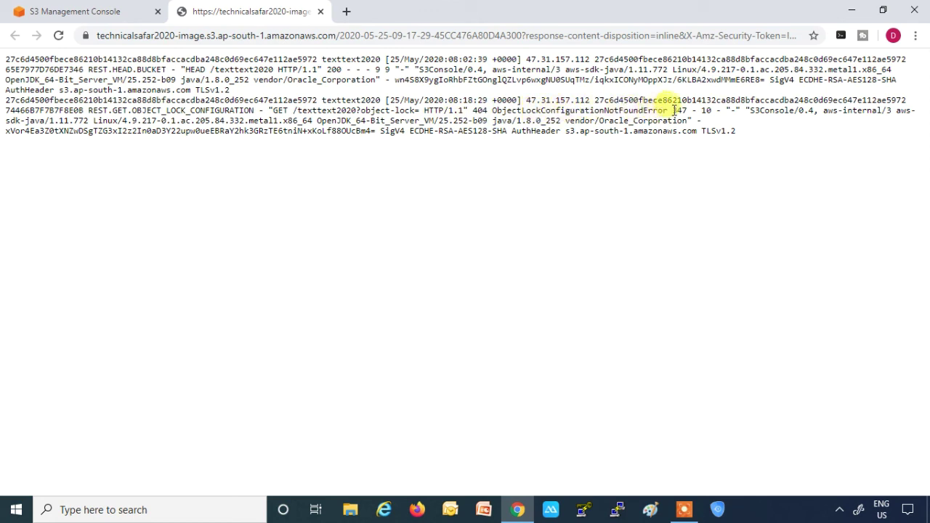
Examine the second log entry's operation, error code and signature details, and close the log contents
drag(695, 109, 531, 109)
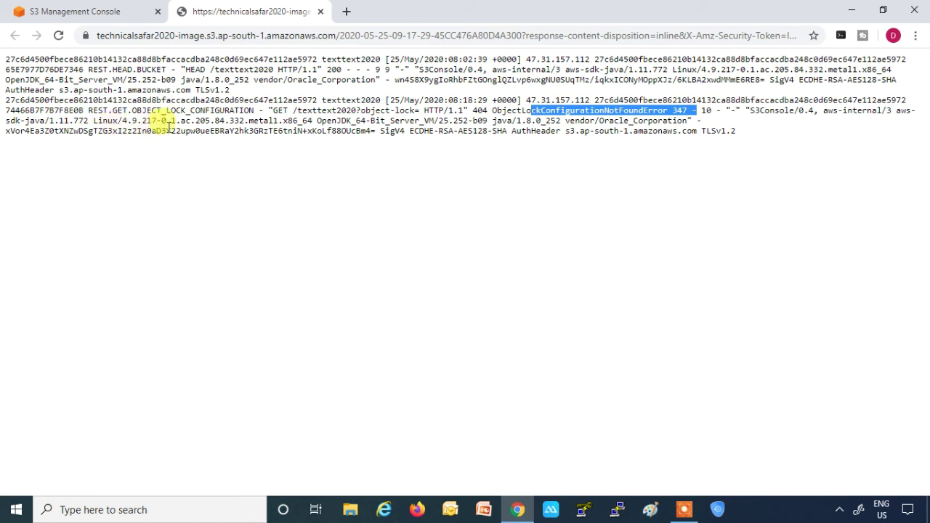
drag(78, 132, 706, 174)
click(701, 166)
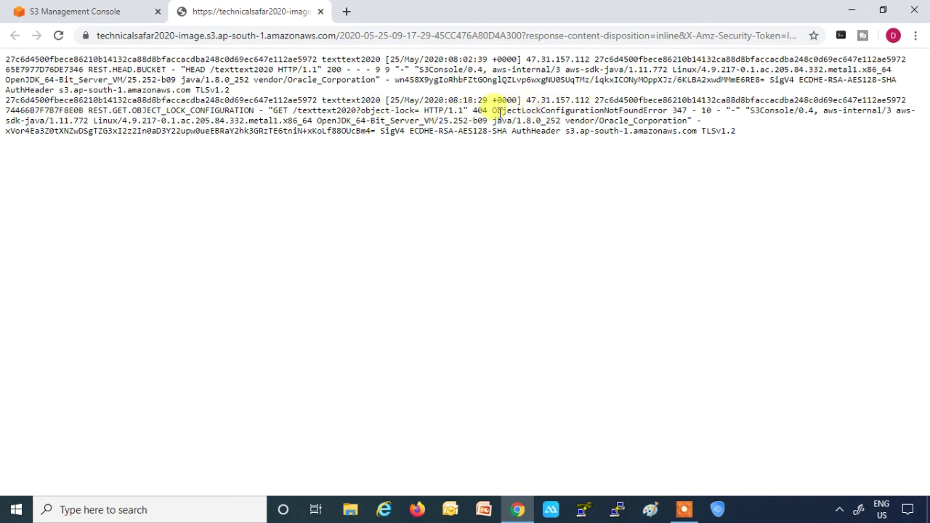
drag(493, 111, 688, 112)
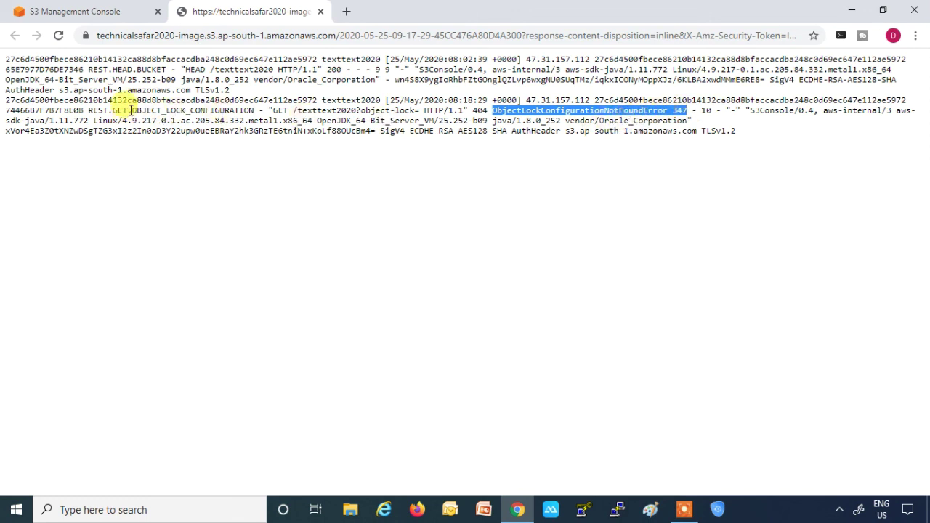
drag(129, 110, 236, 121)
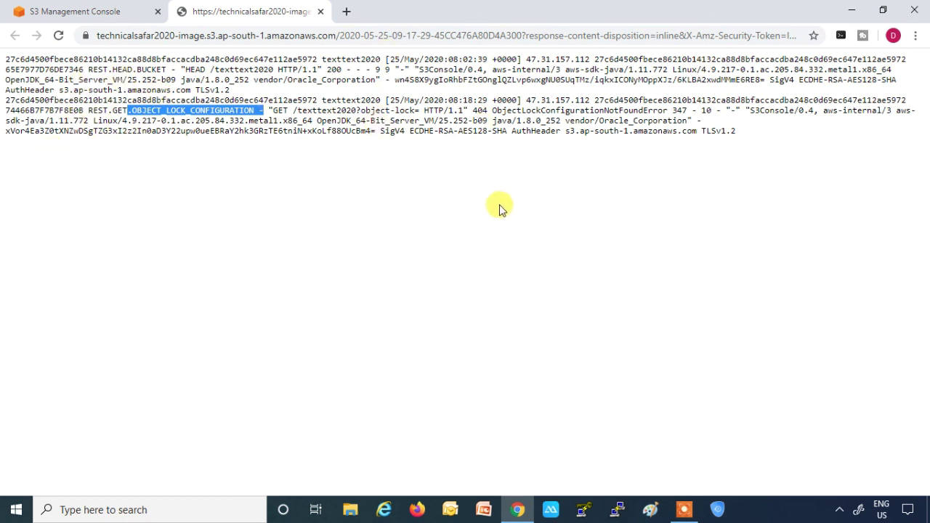
click(321, 12)
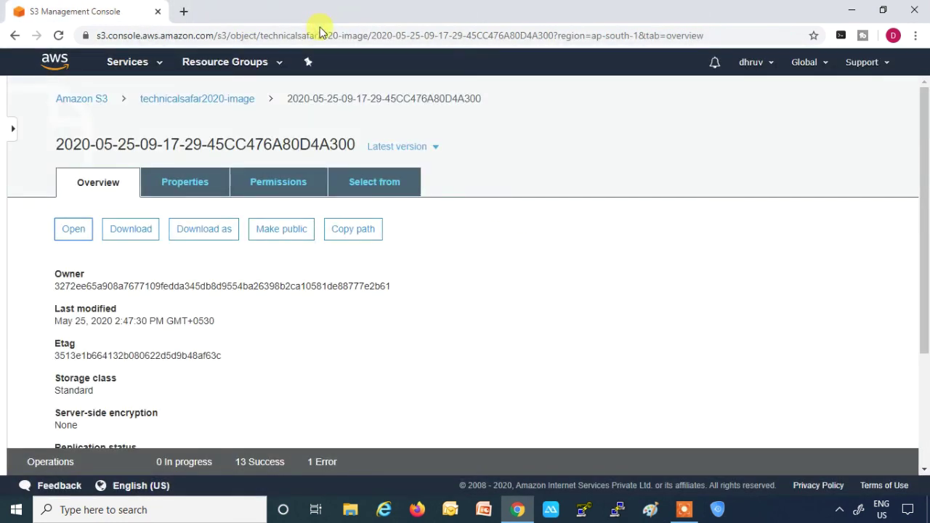
click(162, 271)
click(162, 271)
click(162, 271)
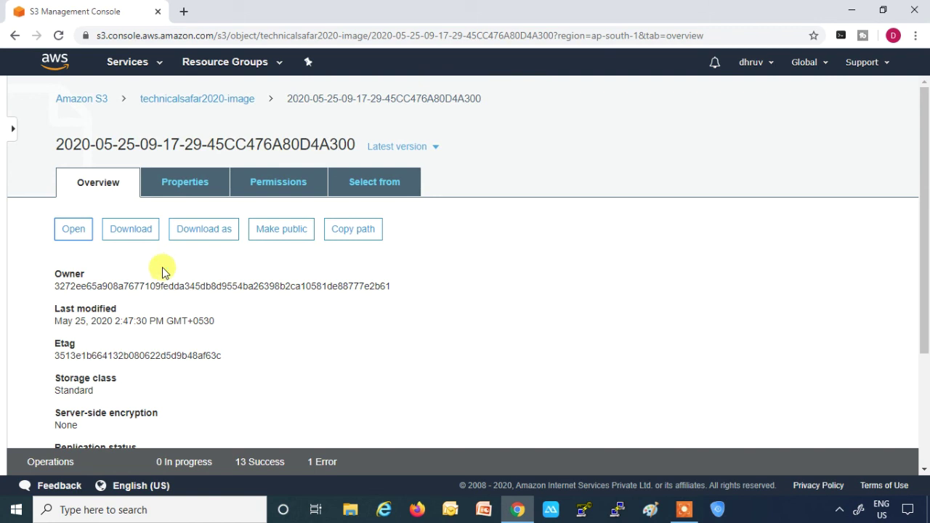